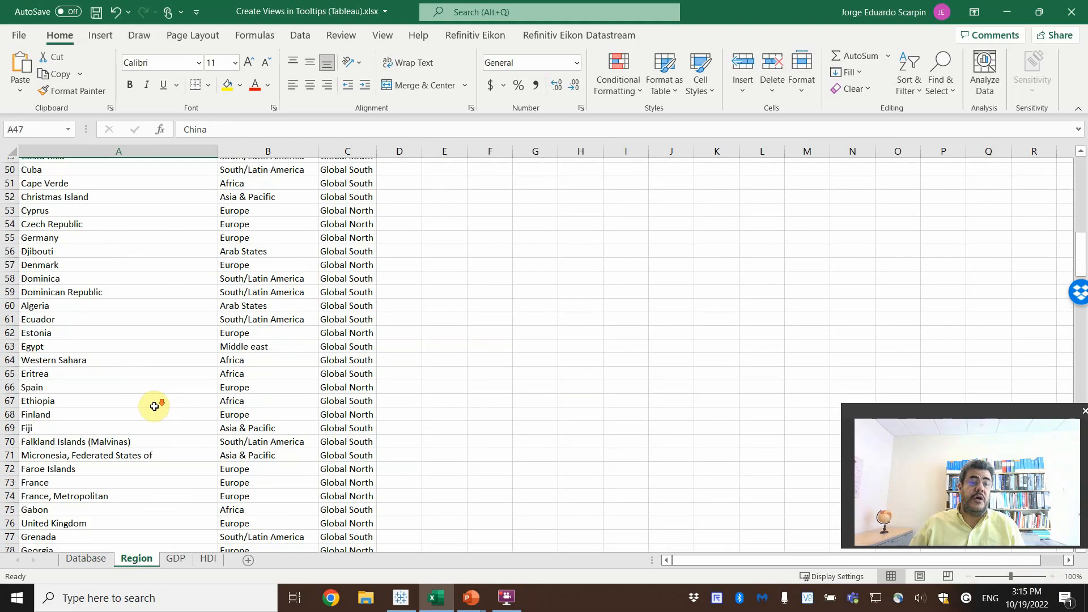
# Review the GDP sheet with its GDP (PPP) and GDP (nominal) columns, and the HDI sheet
pyautogui.scroll(14, 153, 406)
pyautogui.click(176, 560)
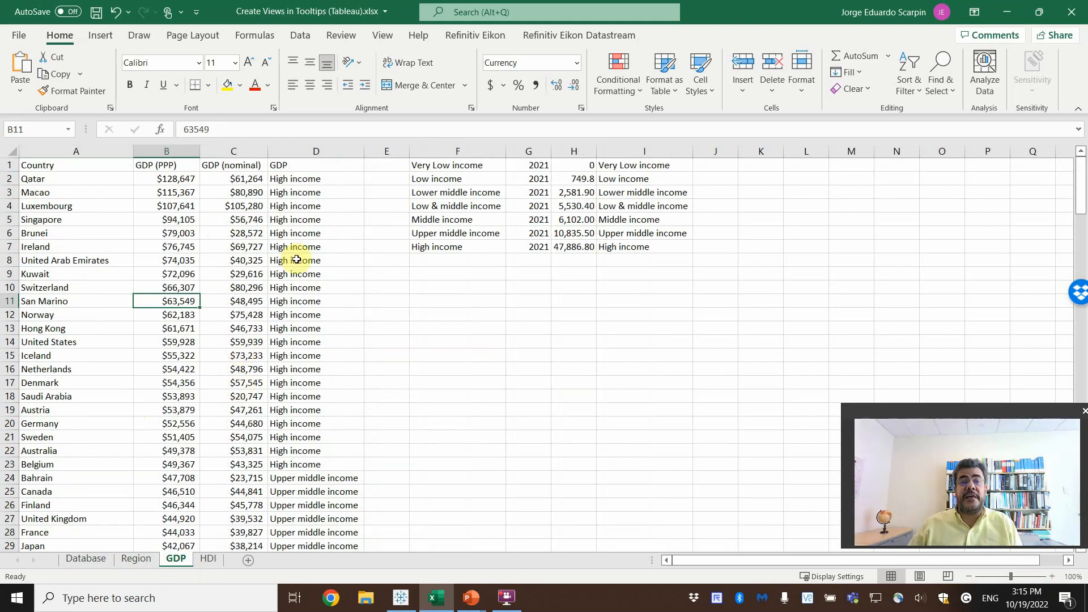
pyautogui.click(158, 165)
pyautogui.click(224, 165)
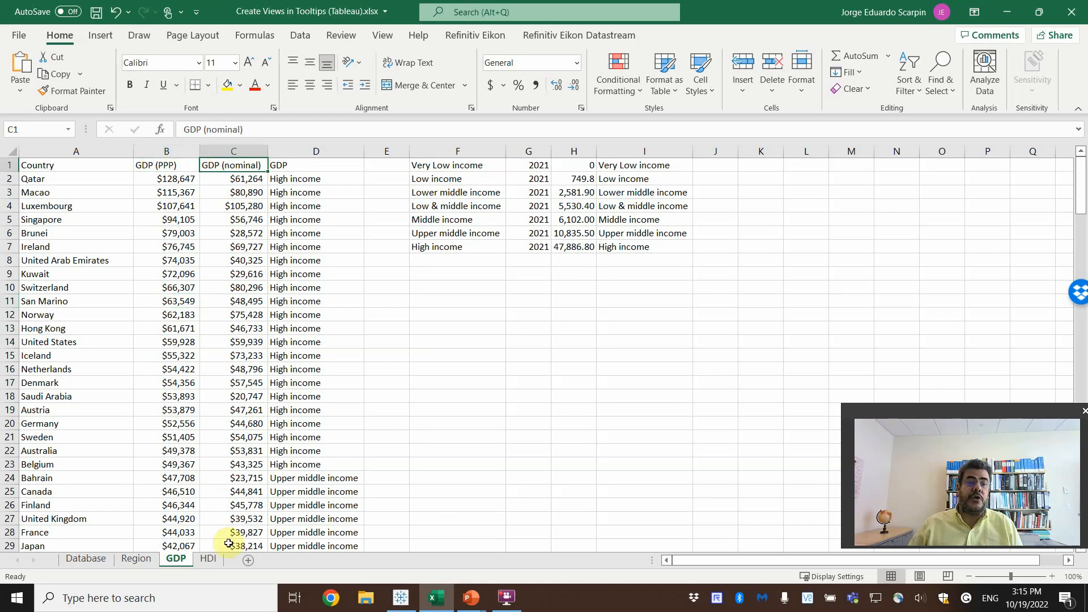
pyautogui.click(208, 559)
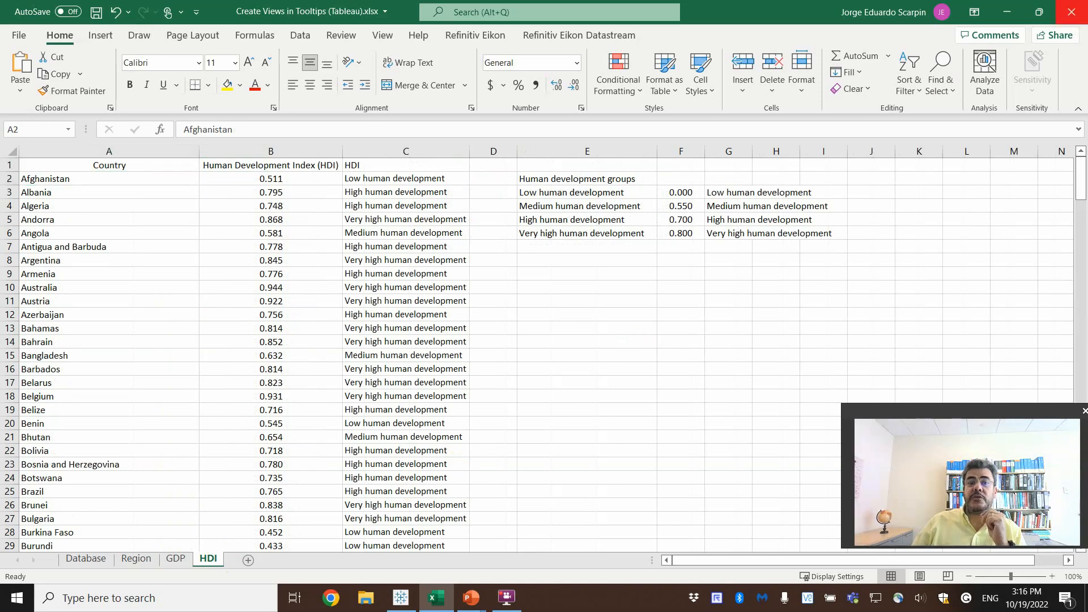
# Close the Excel workbook, switch to Tableau and start a connection to a Microsoft Excel file
pyautogui.click(1072, 11)
pyautogui.click(417, 598)
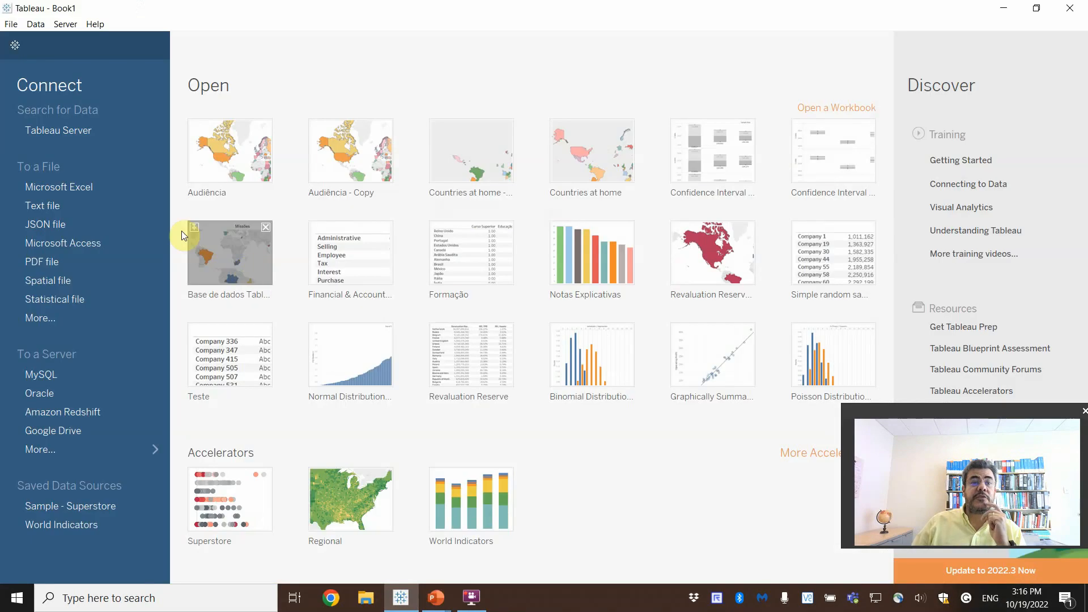
pyautogui.click(70, 189)
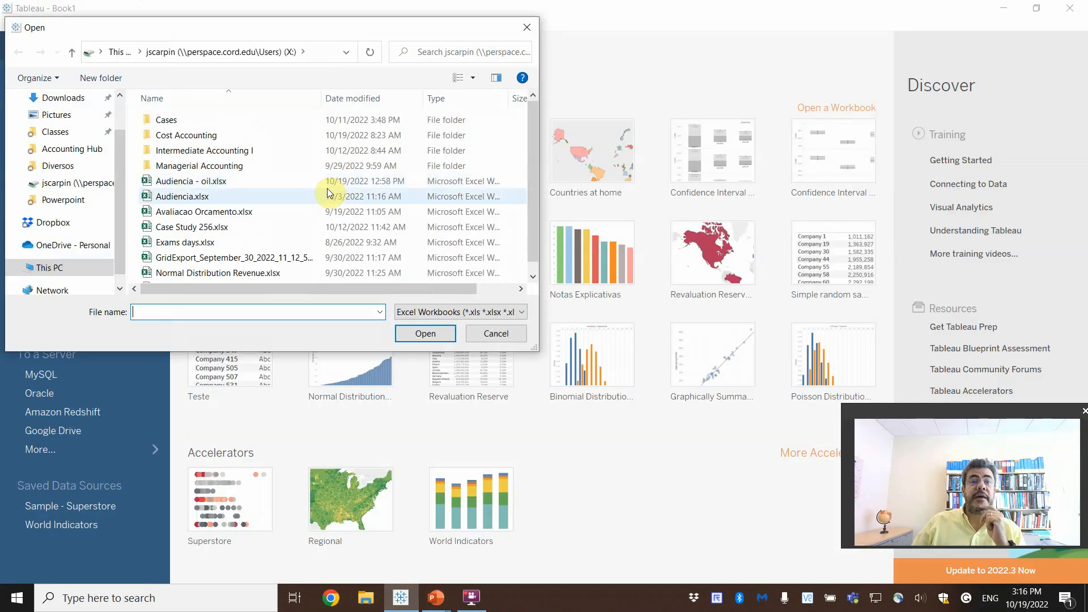
# Connect to Create Views in Tooltips (Tableau).xlsx in the Excel folder of Accounting Hub
pyautogui.click(63, 150)
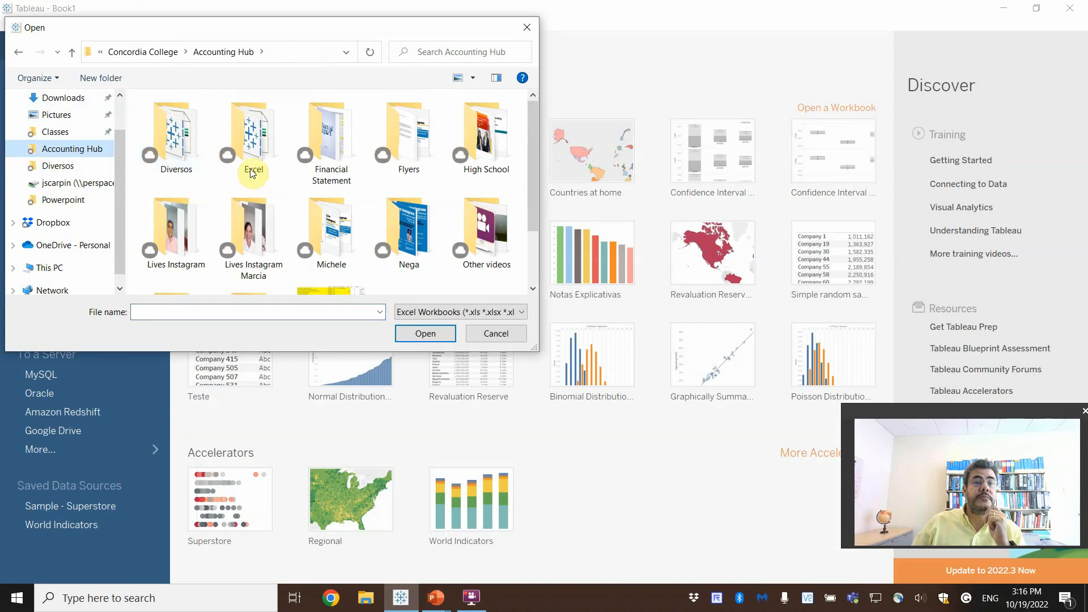
pyautogui.doubleClick(256, 150)
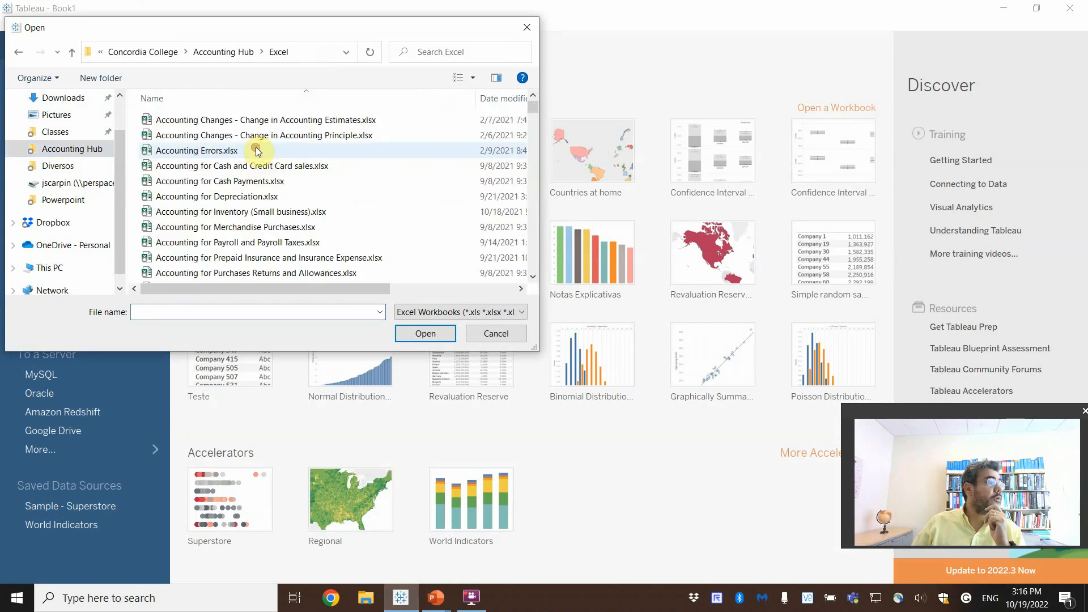
pyautogui.click(331, 212)
pyautogui.press('d')
pyautogui.press('c')
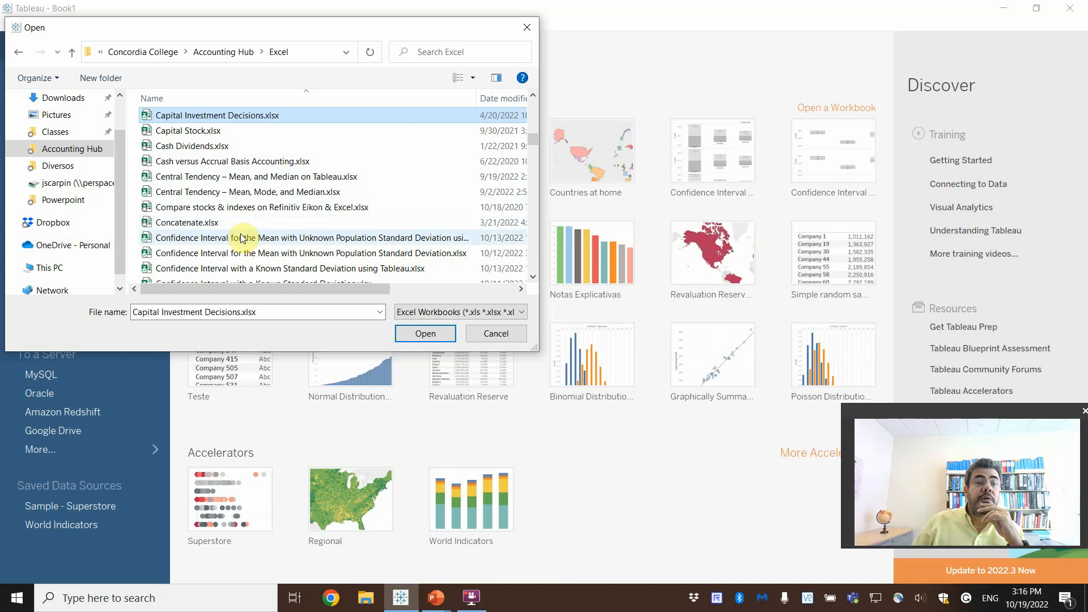
pyautogui.scroll(-2, 248, 235)
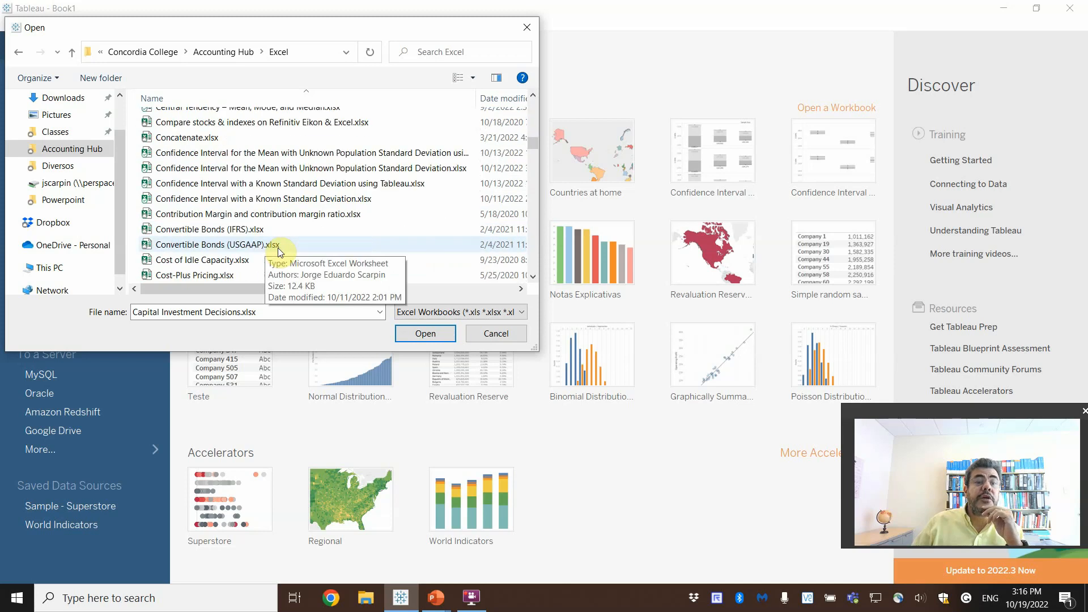
pyautogui.scroll(-1, 279, 251)
pyautogui.scroll(-3, 280, 251)
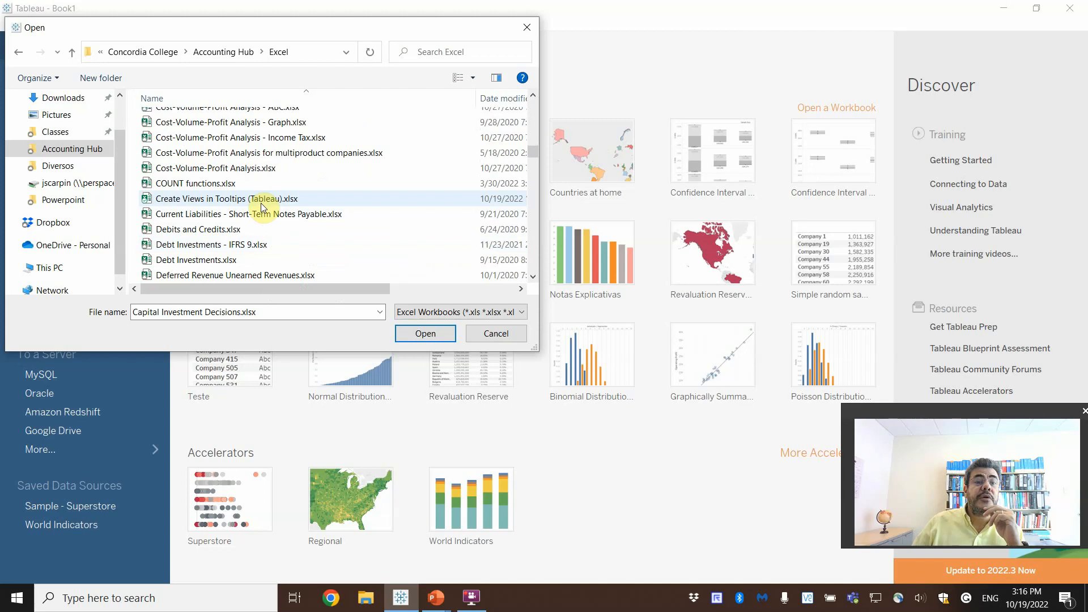
pyautogui.doubleClick(261, 200)
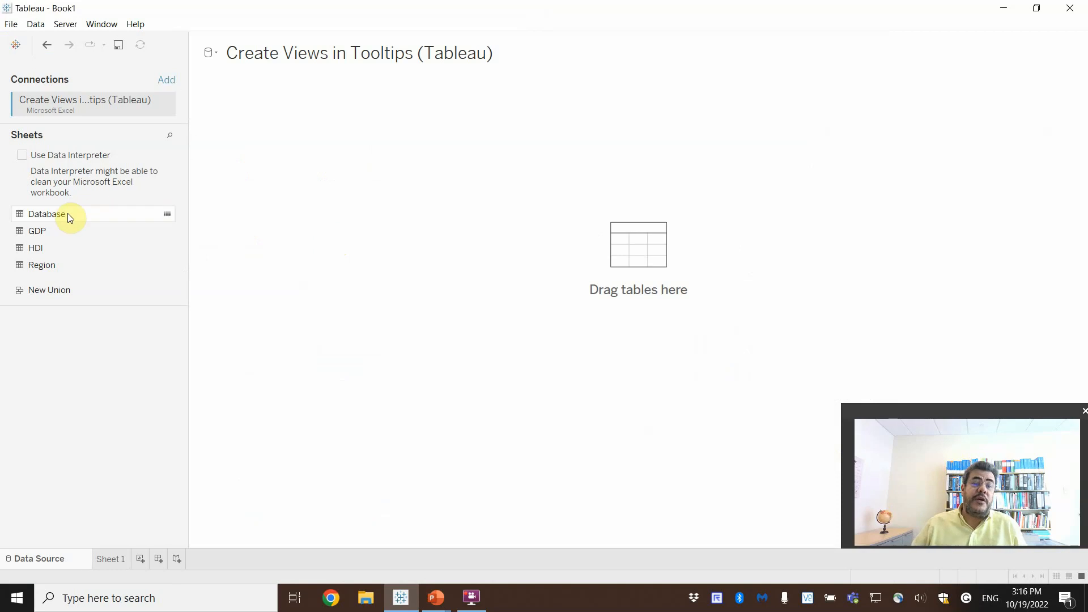
# Build the data source from the Database table and relate the GDP, HDI and Region tables to it
pyautogui.moveTo(70, 218); pyautogui.dragTo(279, 175)
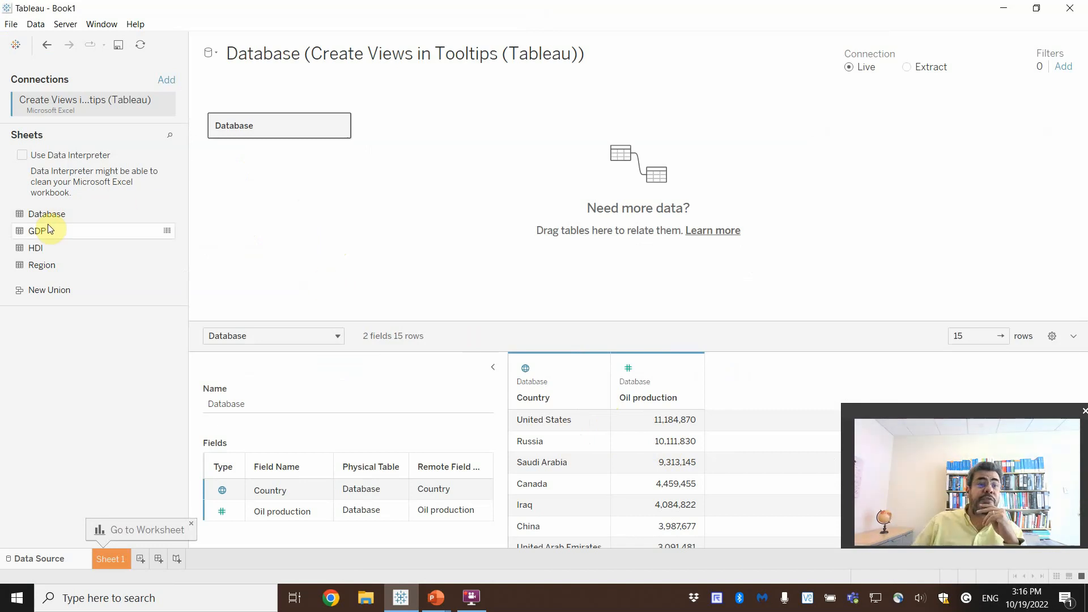
pyautogui.moveTo(49, 229); pyautogui.dragTo(452, 126)
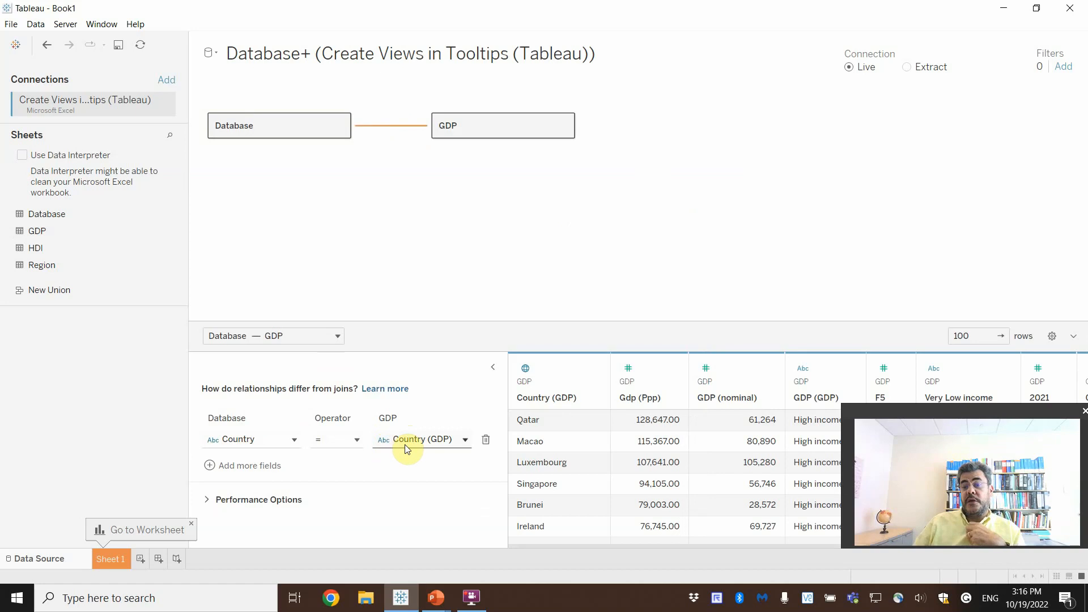
pyautogui.moveTo(37, 248); pyautogui.dragTo(433, 172)
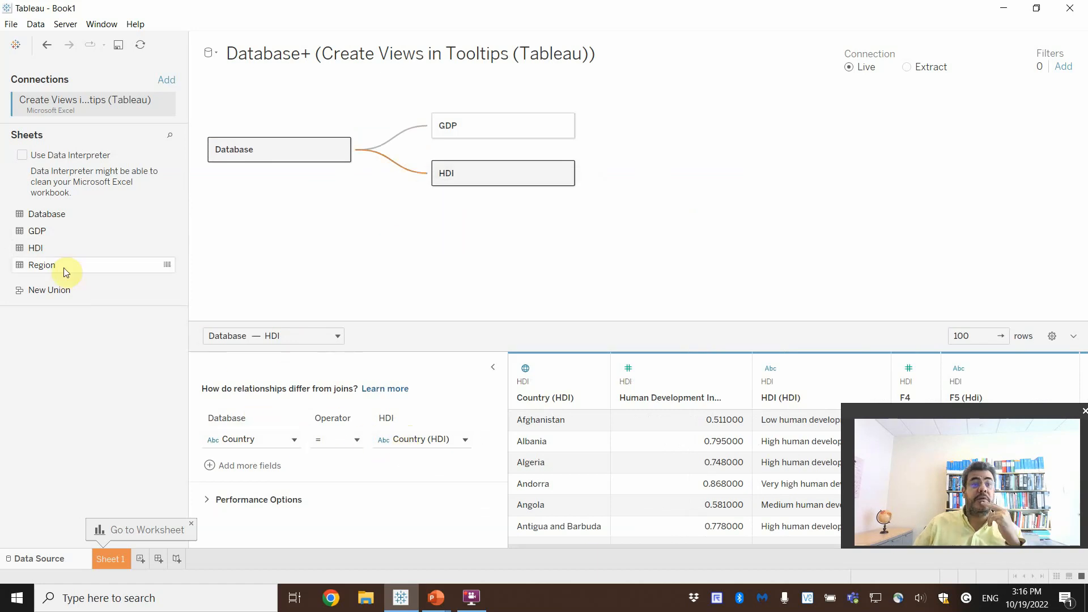
pyautogui.moveTo(63, 266); pyautogui.dragTo(441, 231)
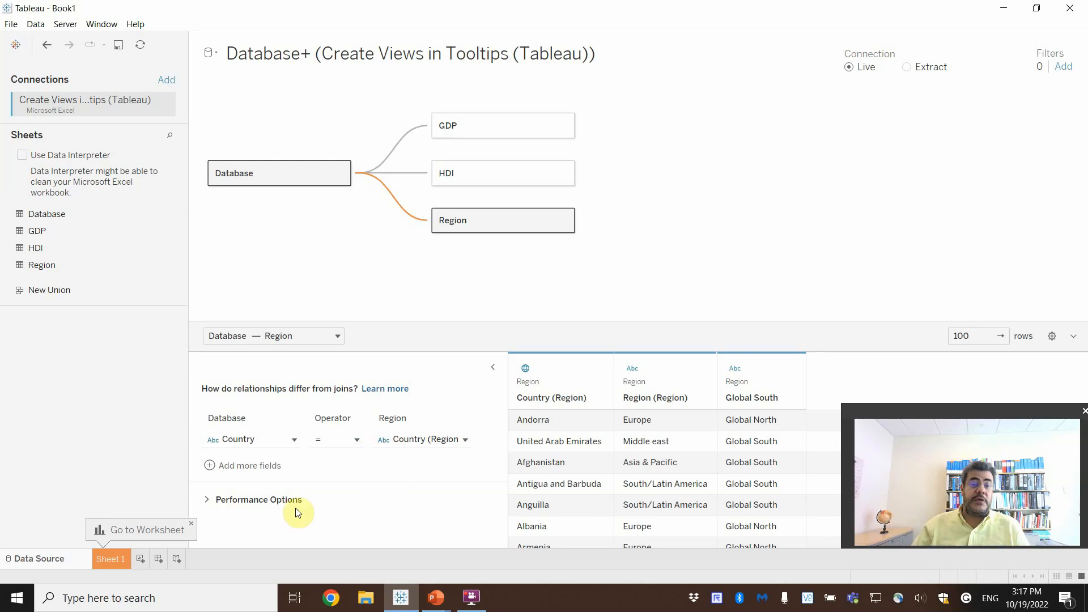
# Open Sheet 1 and plot the Country field from the Database table as a map
pyautogui.click(115, 557)
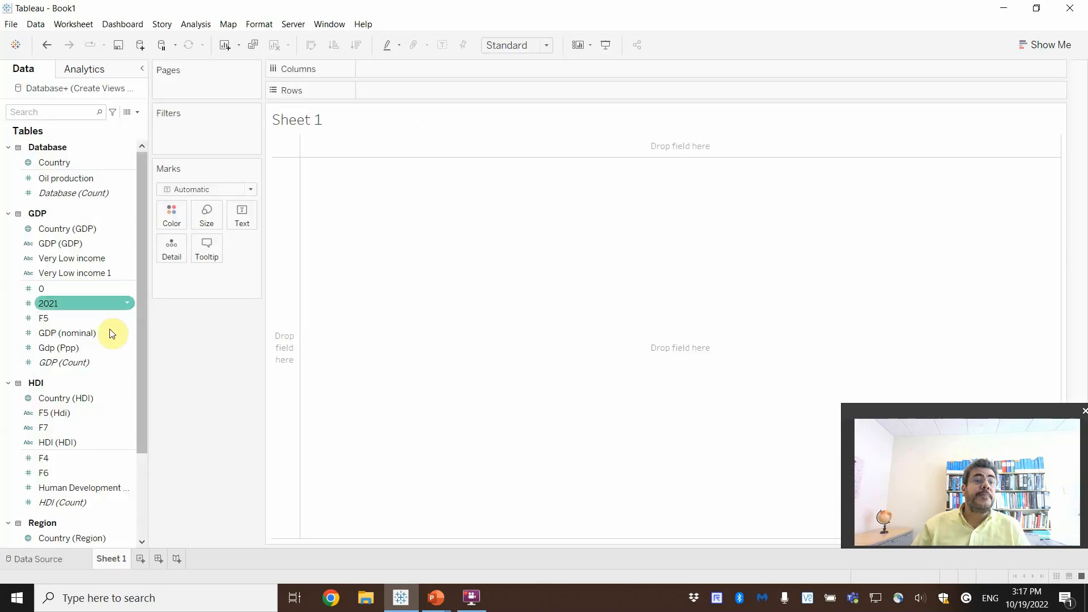
pyautogui.click(57, 164)
pyautogui.moveTo(57, 165); pyautogui.dragTo(451, 227)
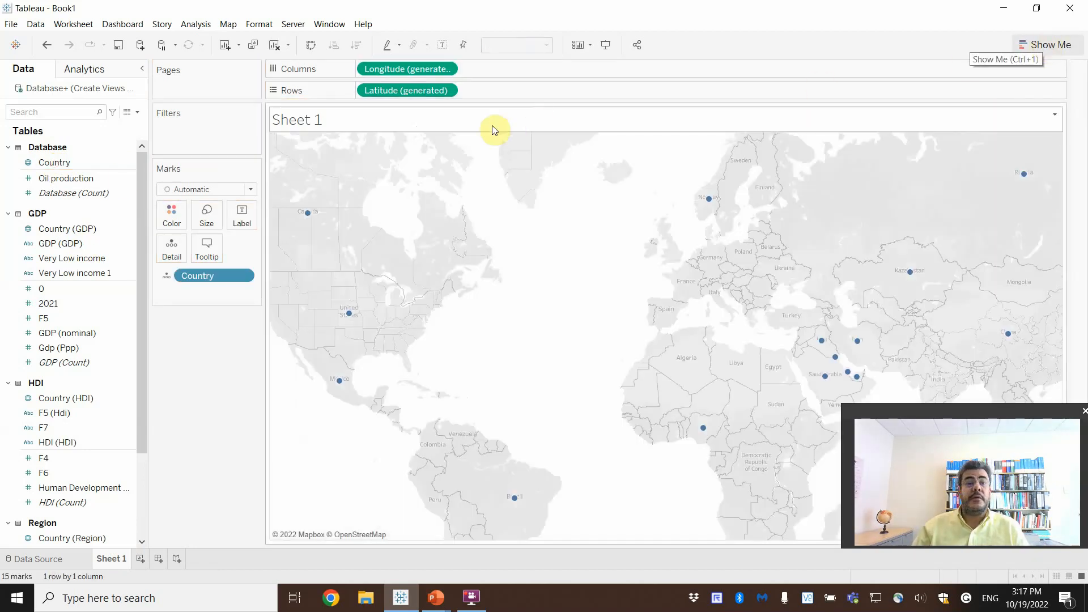
# Add Oil production to the map and use it to colour the countries
pyautogui.click(58, 180)
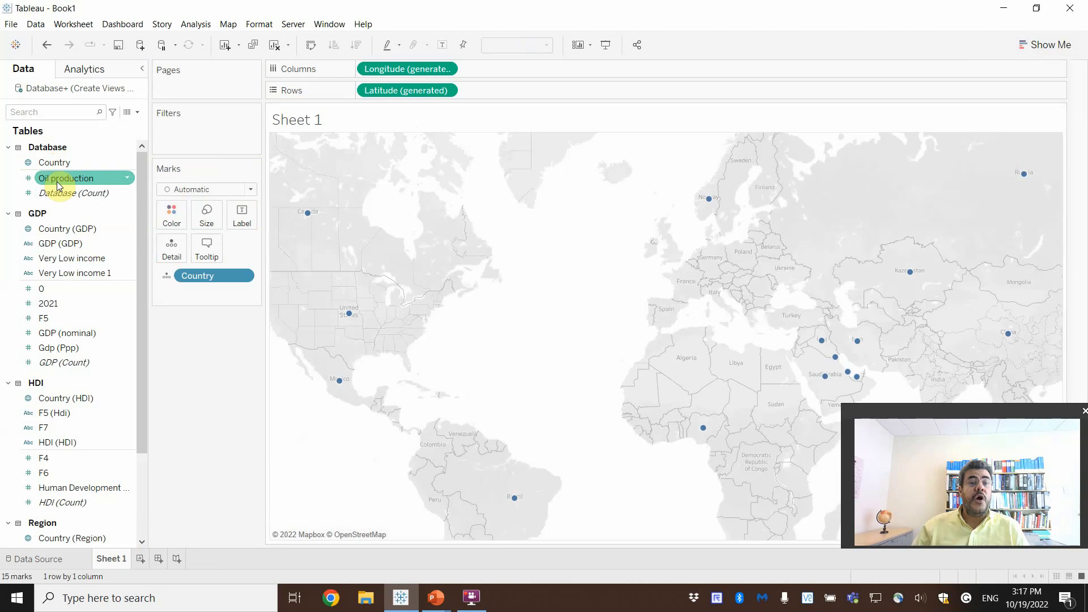
pyautogui.moveTo(58, 184); pyautogui.dragTo(411, 269)
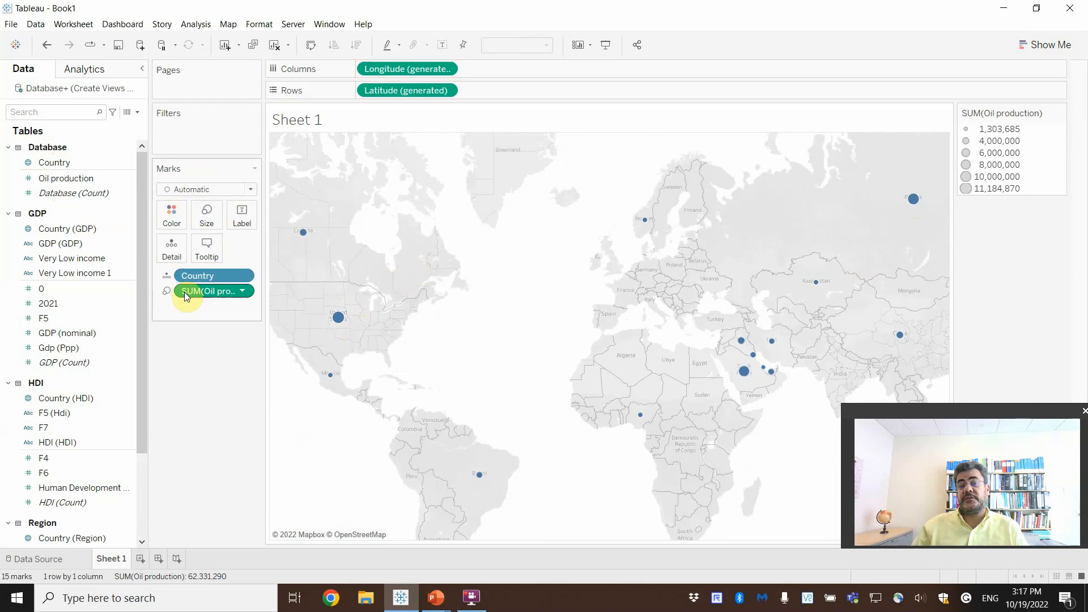
pyautogui.moveTo(187, 296); pyautogui.dragTo(171, 225)
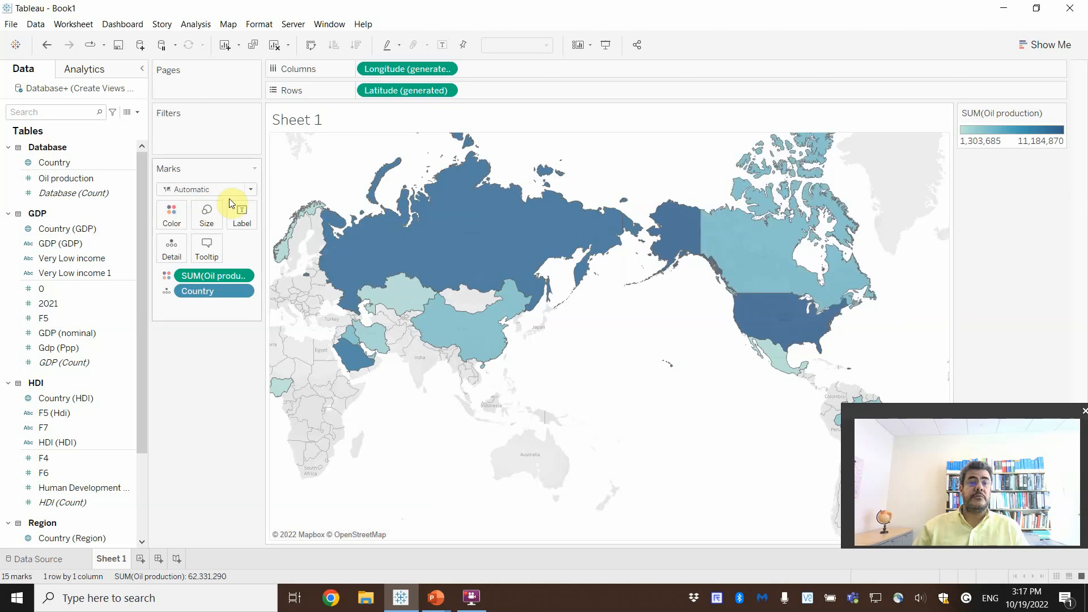
# Recentre the map on the Atlantic and label each plotted country with the Country field
pyautogui.moveTo(289, 158)
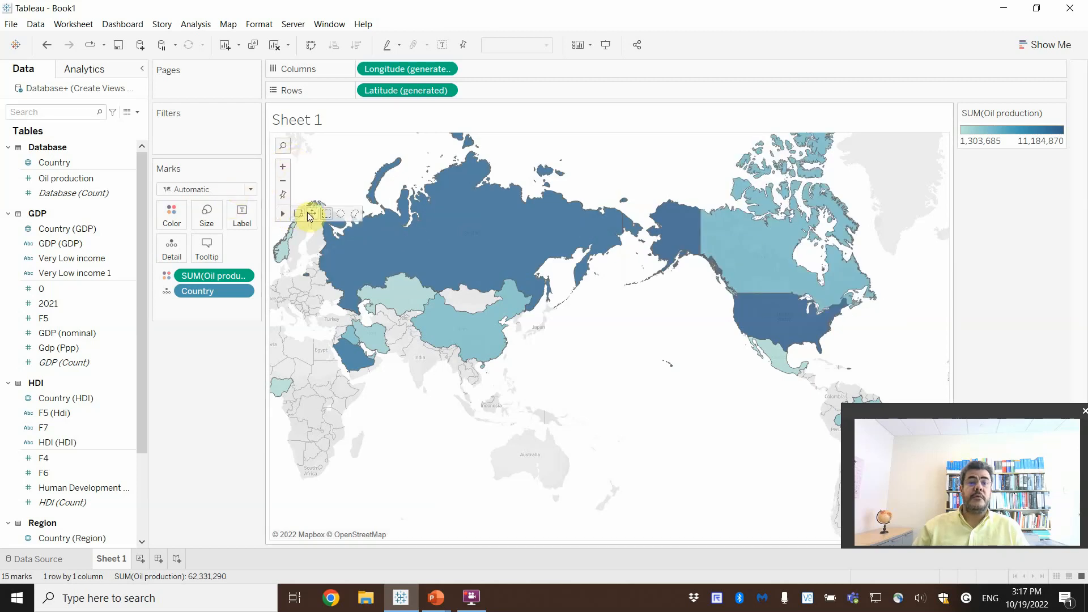
pyautogui.click(312, 214)
pyautogui.moveTo(578, 250); pyautogui.dragTo(413, 242)
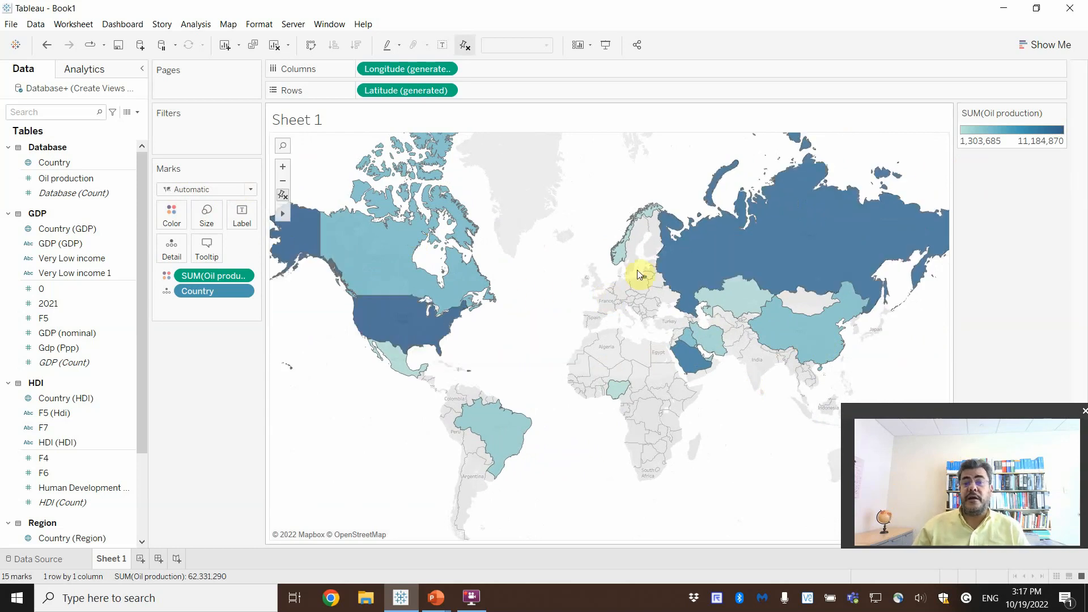
pyautogui.moveTo(730, 248)
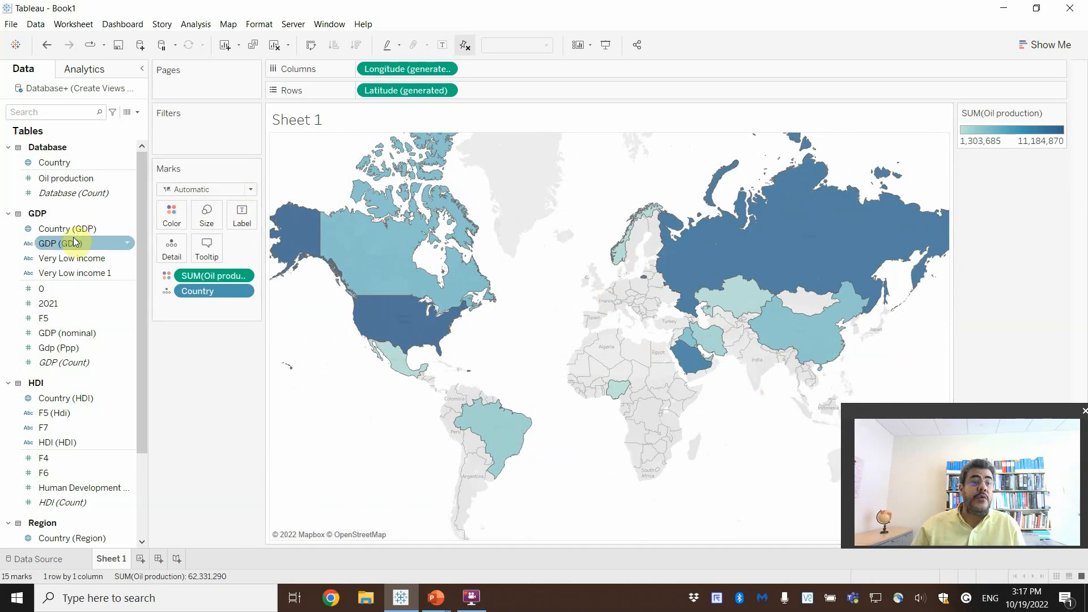
pyautogui.moveTo(54, 163); pyautogui.dragTo(243, 224)
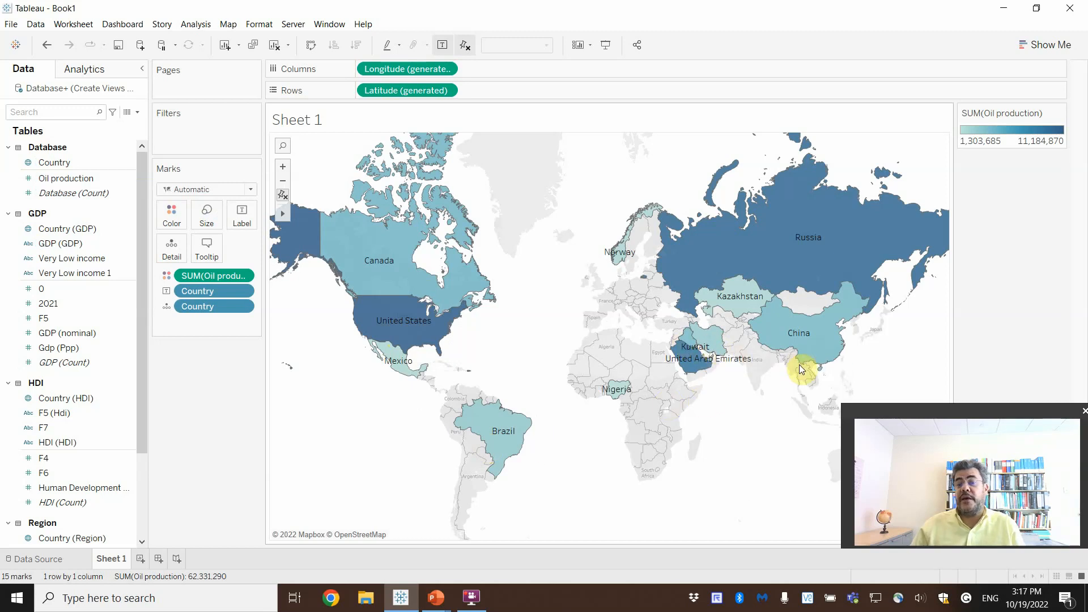
pyautogui.click(1083, 412)
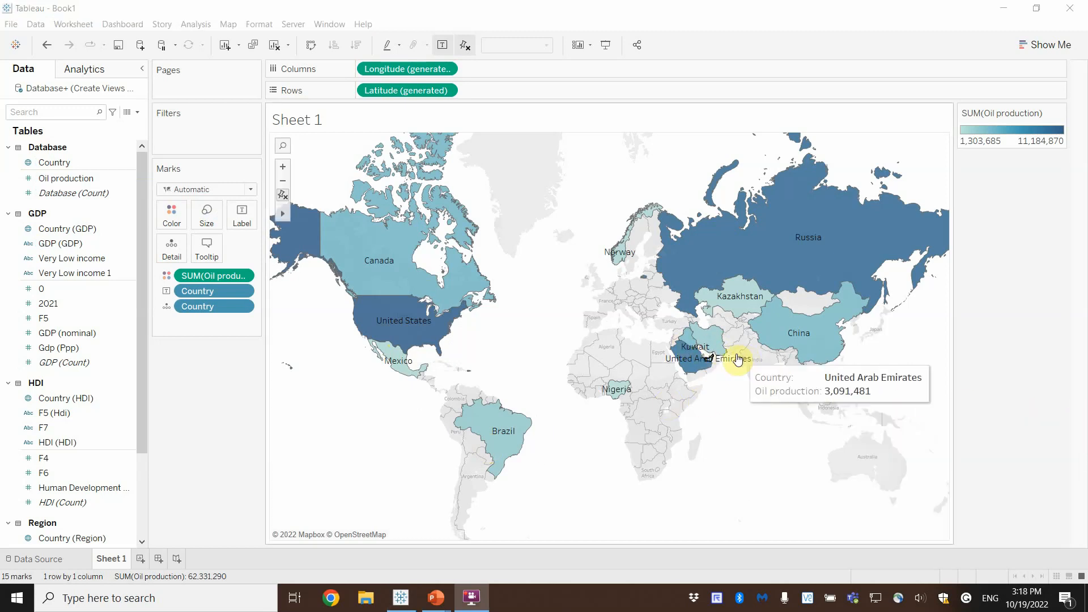
# Set the font size of the country labels on the map to 8
pyautogui.moveTo(698, 354)
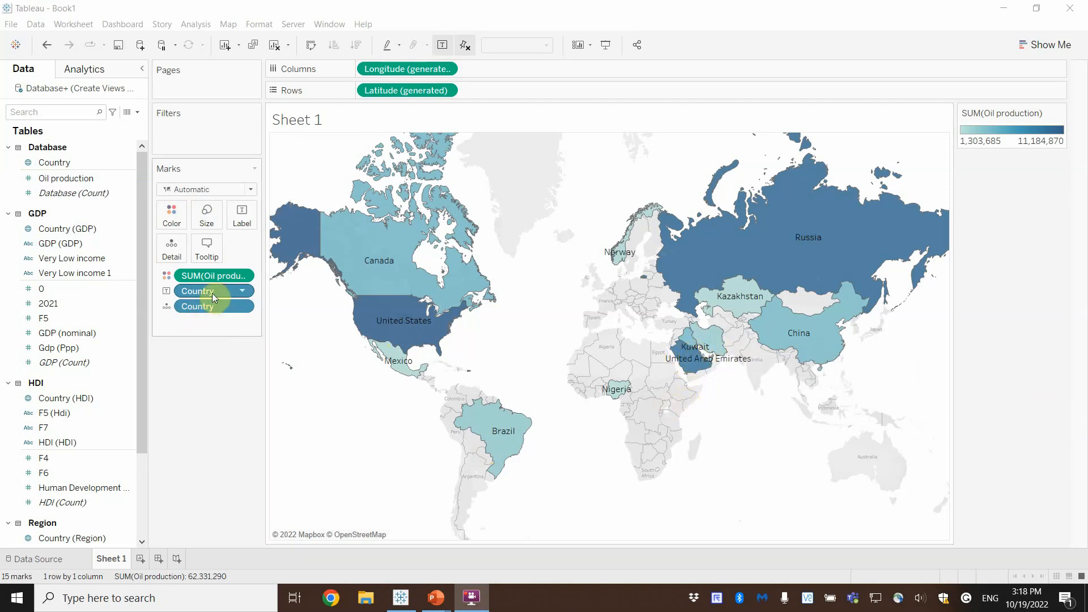
pyautogui.click(241, 221)
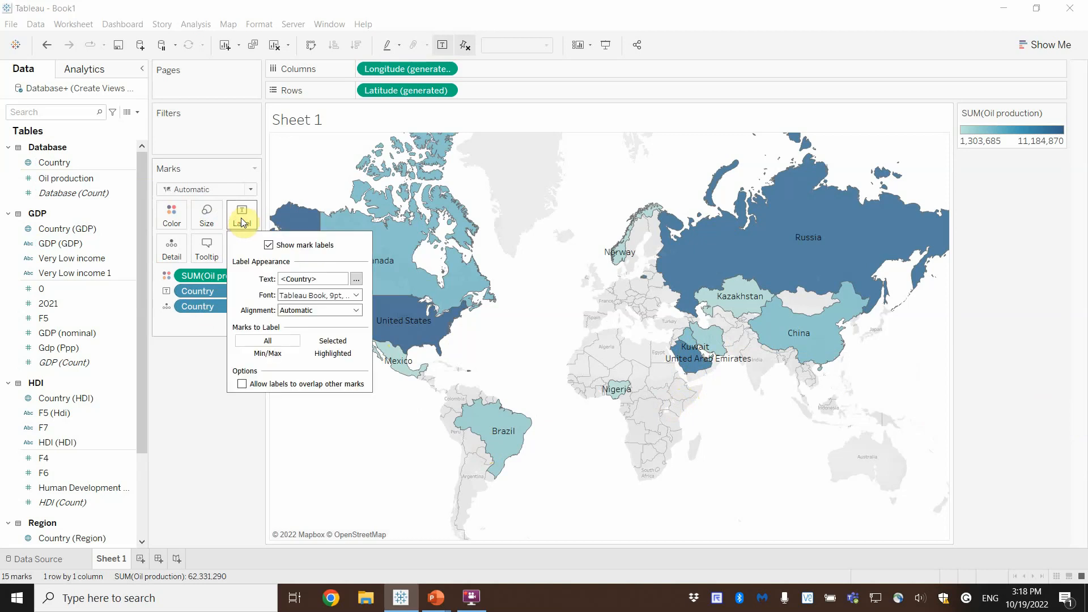
pyautogui.click(356, 296)
pyautogui.click(312, 332)
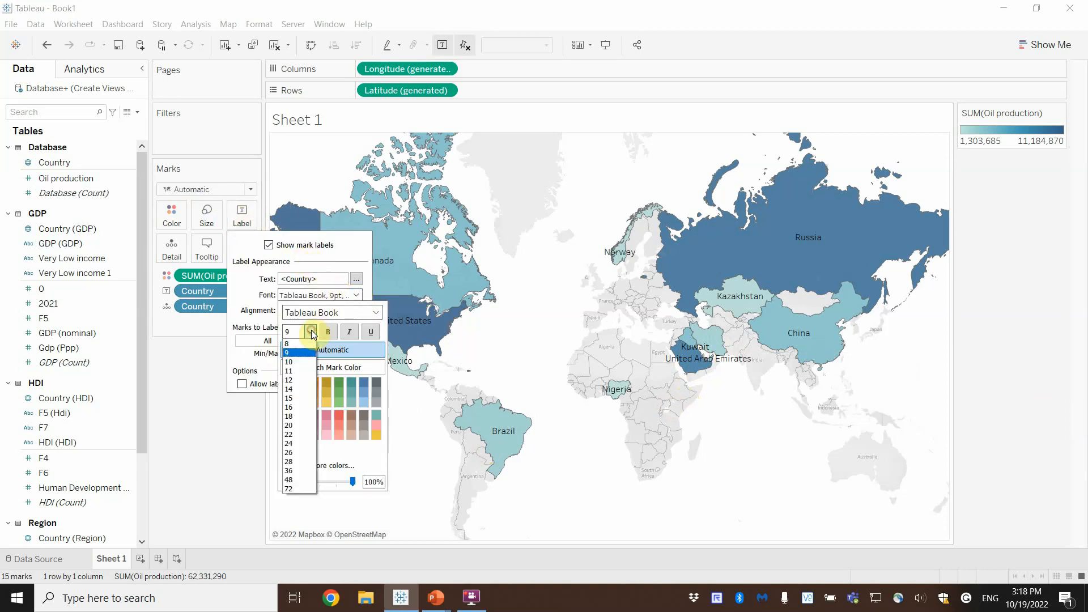
pyautogui.click(298, 346)
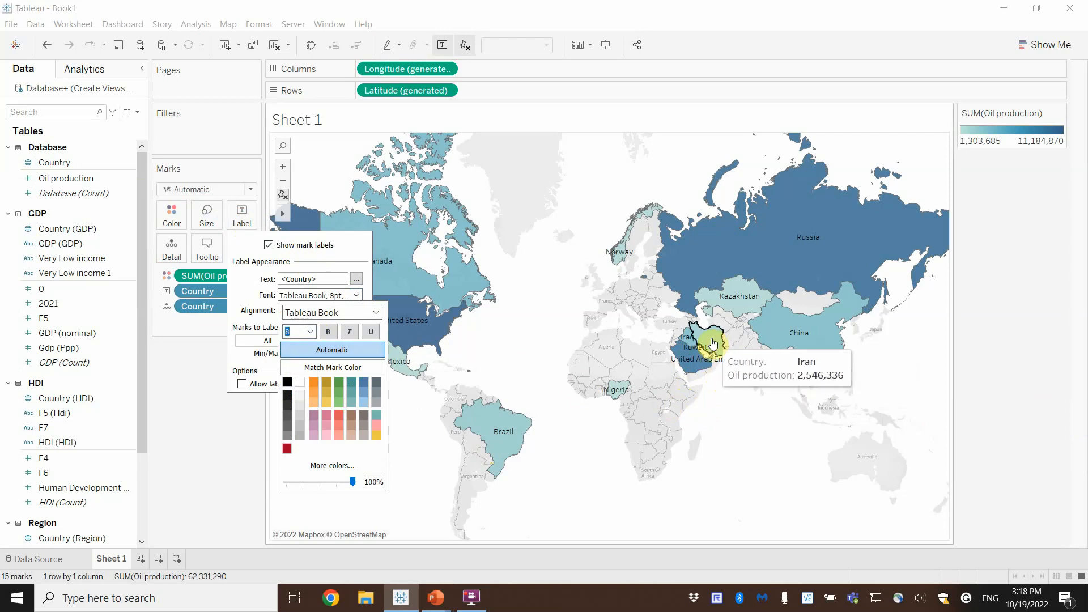
pyautogui.click(202, 447)
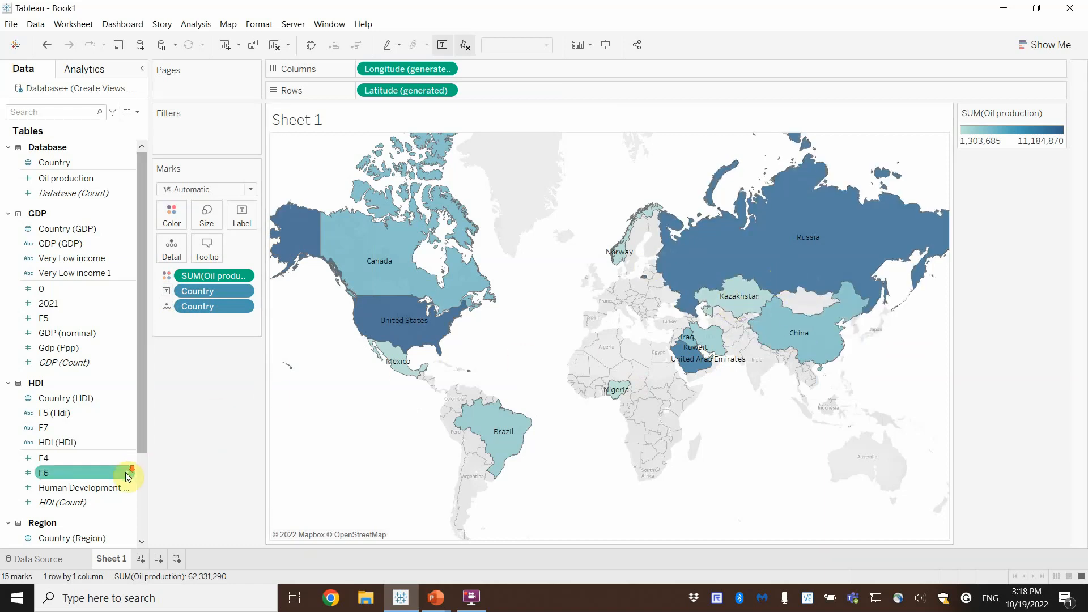
# Add Region (Region) to the map's detail and check the tooltips of Kazakhstan, Norway and the United States
pyautogui.scroll(-2, 123, 475)
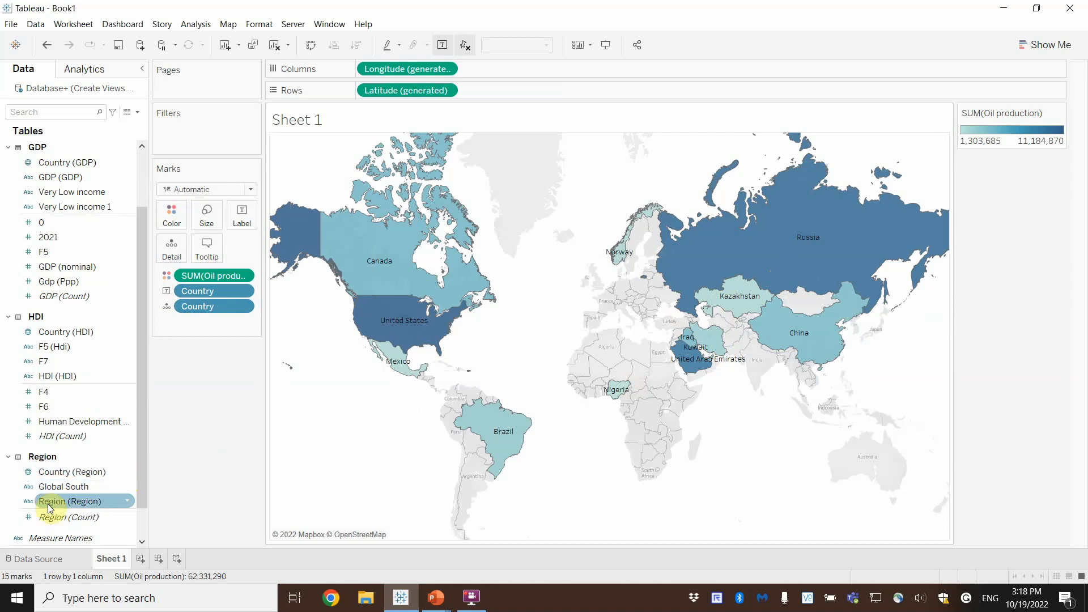
pyautogui.moveTo(55, 503); pyautogui.dragTo(172, 251)
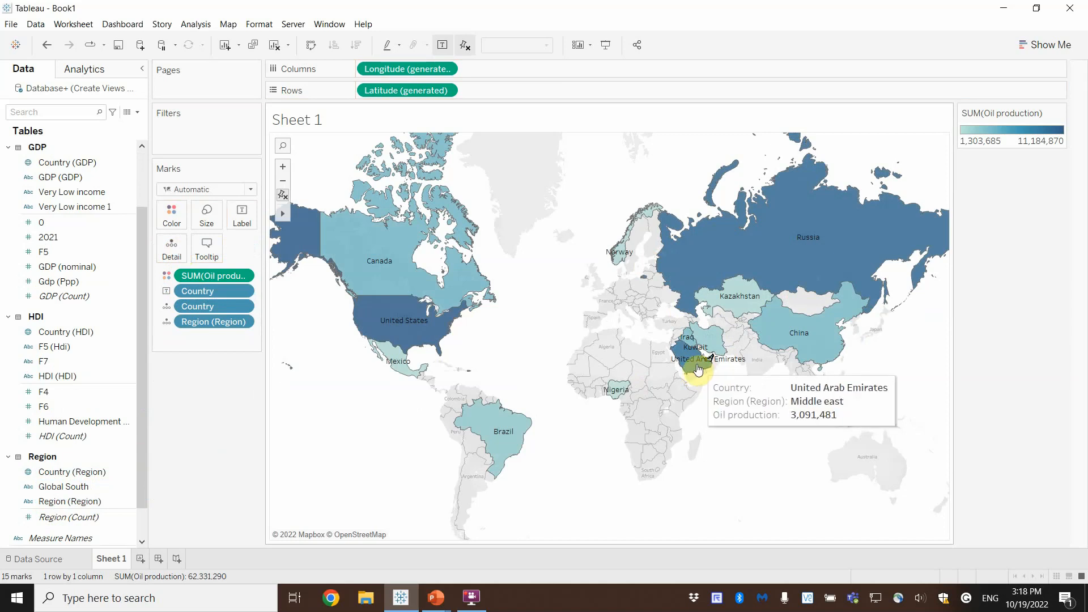
pyautogui.moveTo(735, 308)
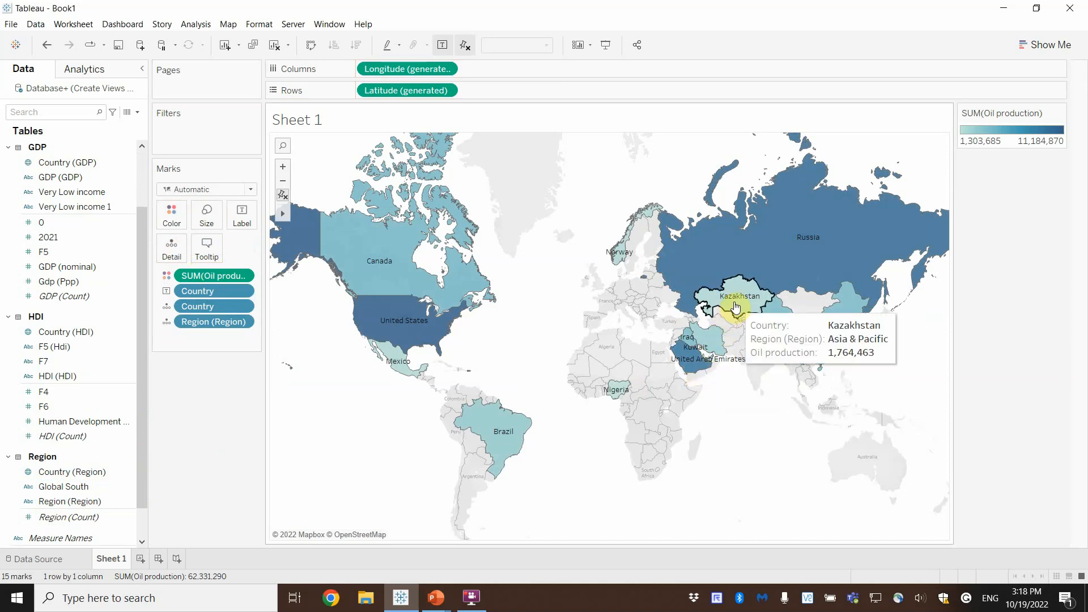
pyautogui.moveTo(627, 257)
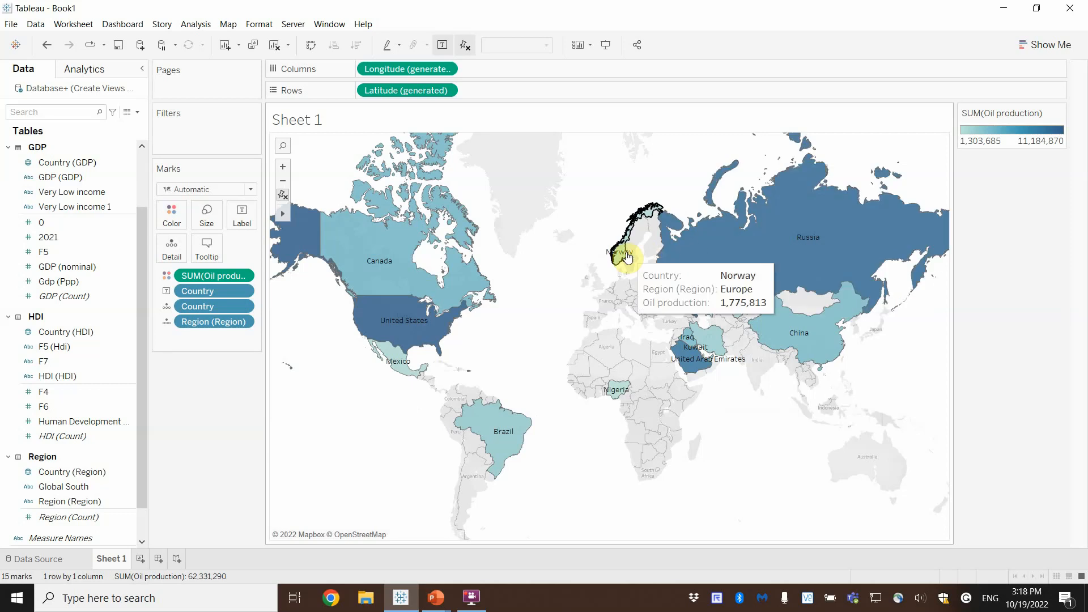
pyautogui.moveTo(385, 313)
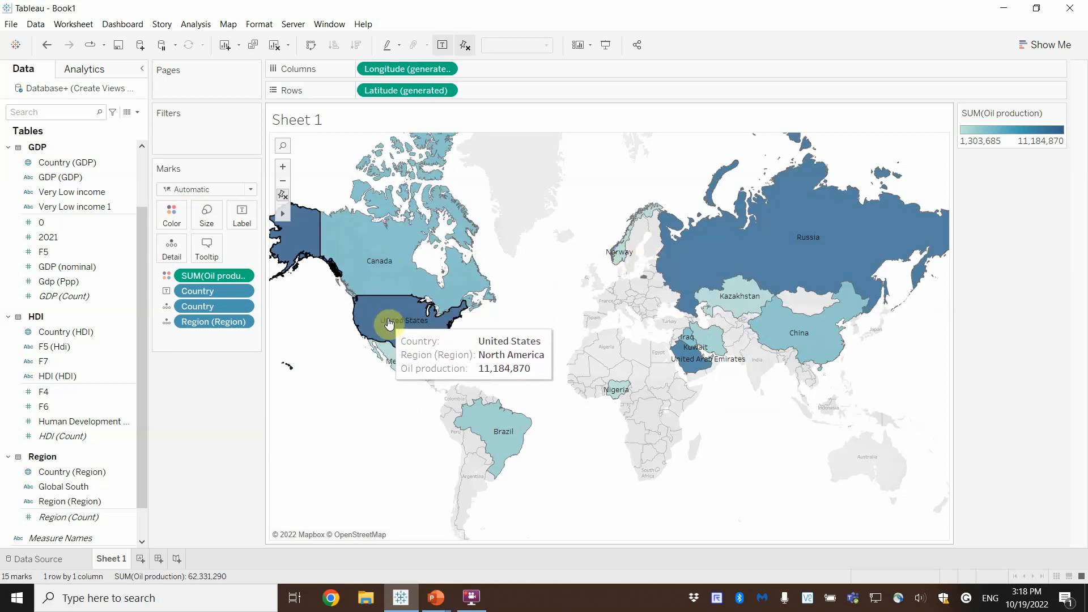
# Try HDI (Count) and then Human Development Index (HDI) as detail on the map
pyautogui.moveTo(499, 425)
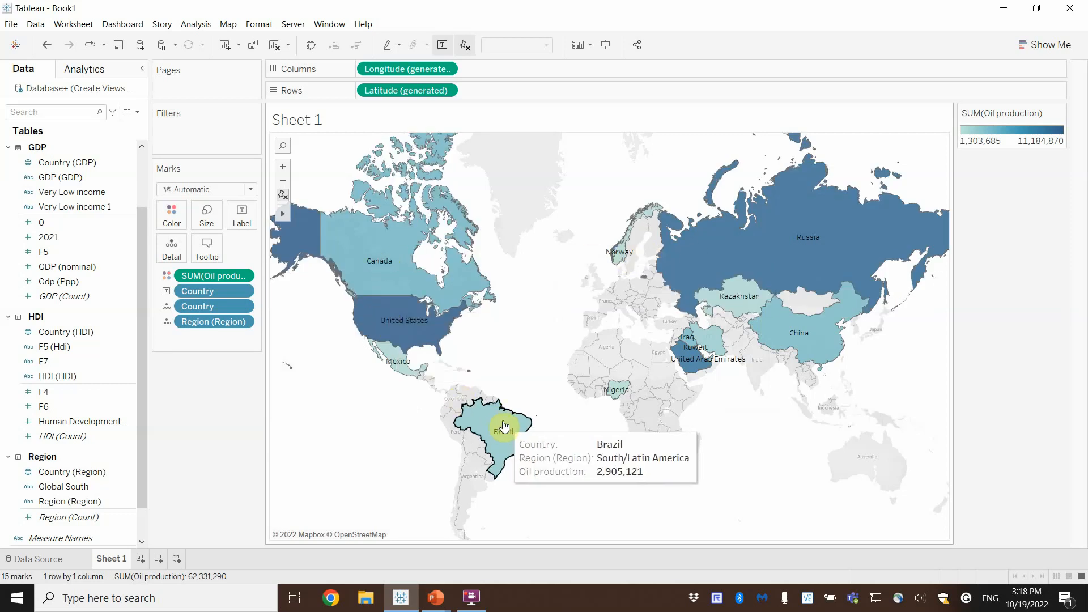
pyautogui.moveTo(402, 371)
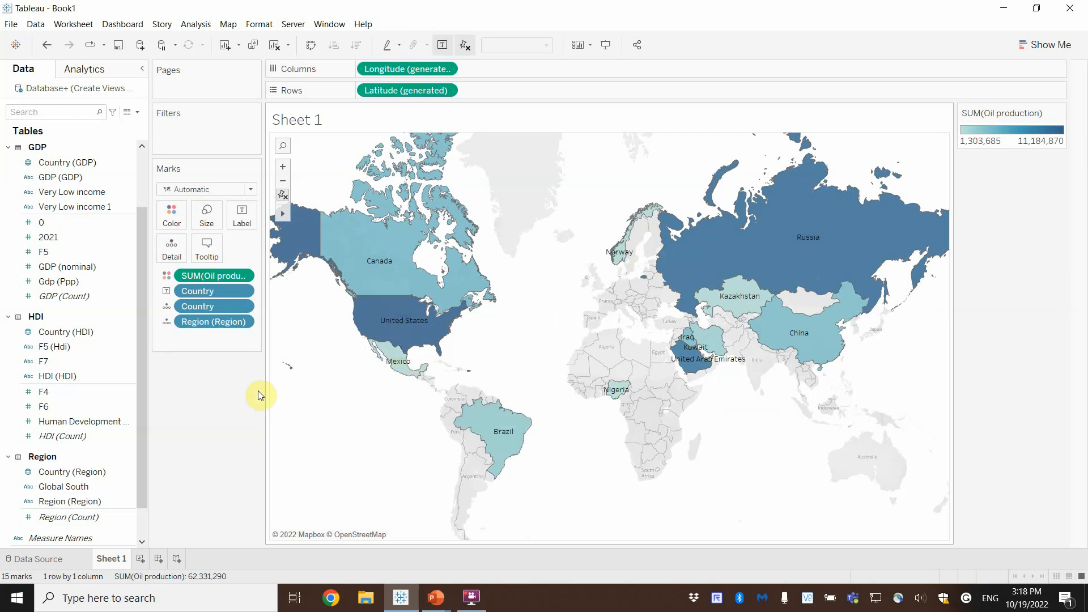
pyautogui.click(125, 404)
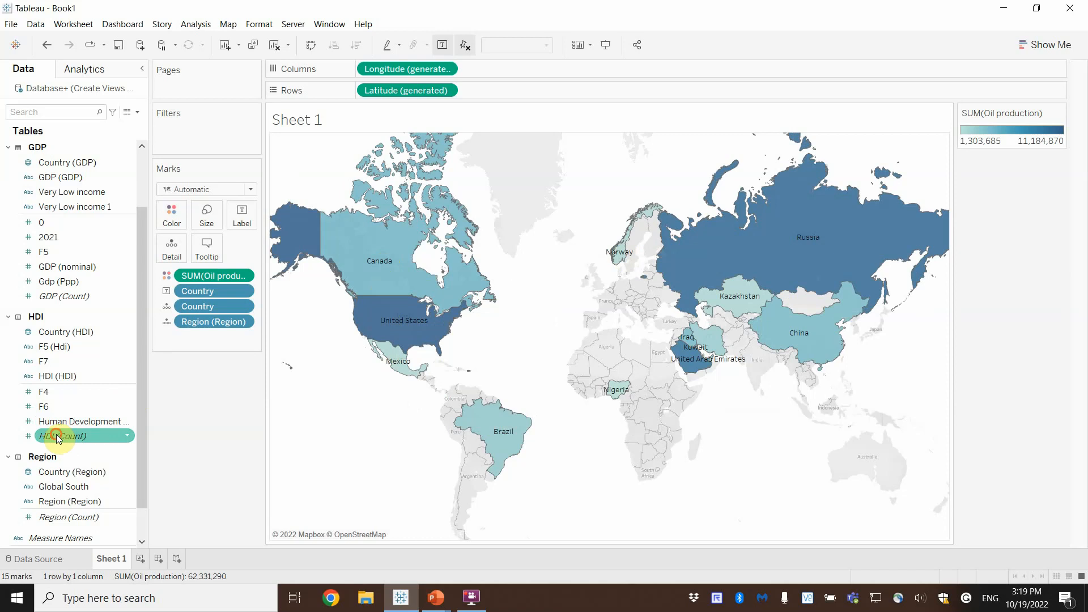
pyautogui.moveTo(64, 435); pyautogui.dragTo(179, 275)
pyautogui.moveTo(169, 255); pyautogui.dragTo(171, 252)
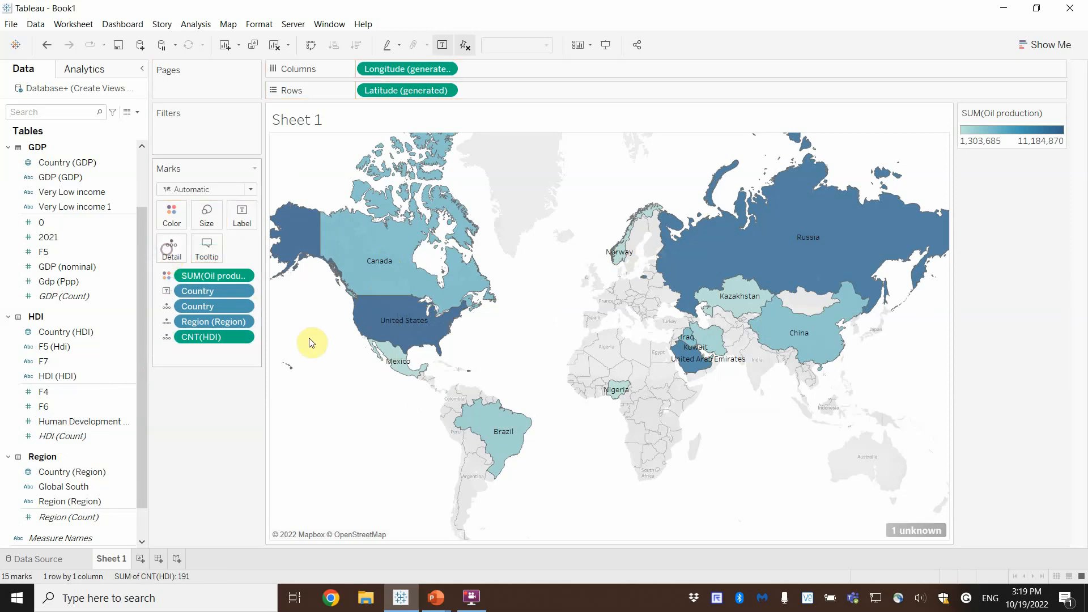
pyautogui.moveTo(496, 408)
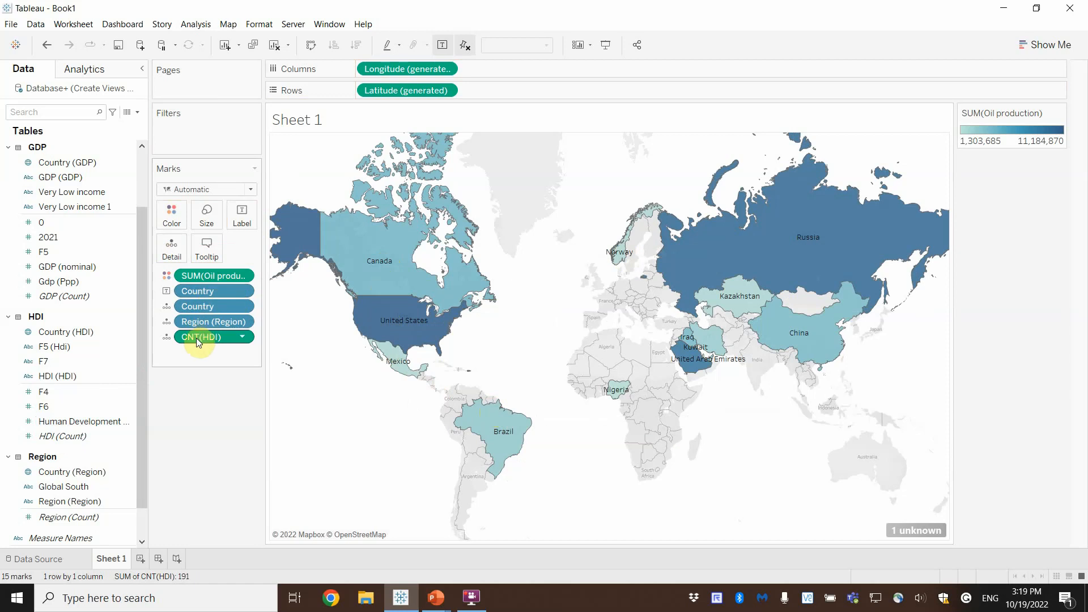
pyautogui.moveTo(198, 340); pyautogui.dragTo(173, 250)
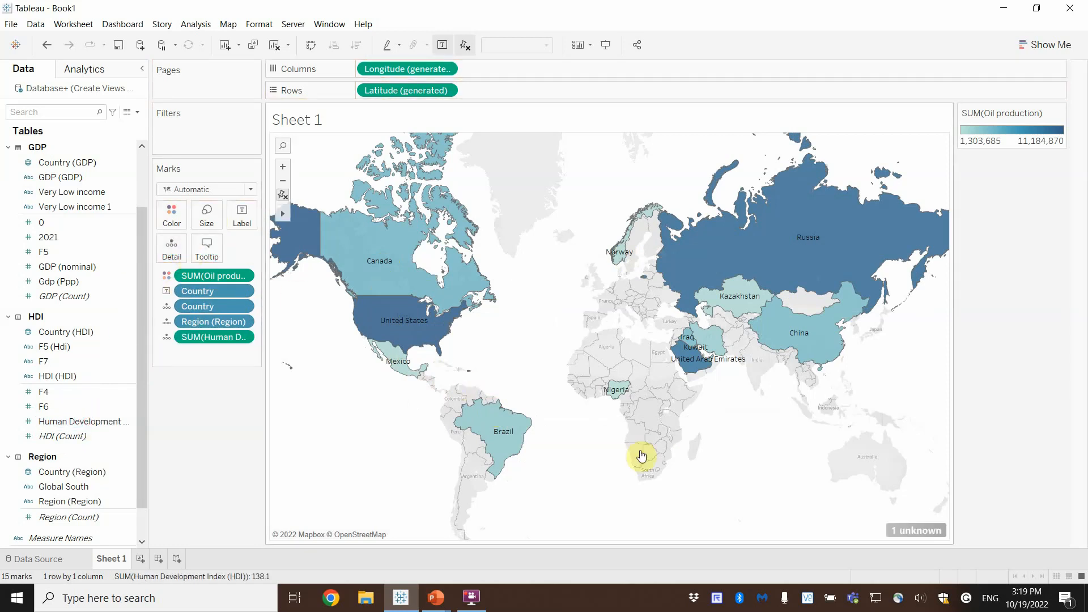
# Review how the Country values match map locations to find the unknown one, leaving the matches as they are
pyautogui.click(915, 528)
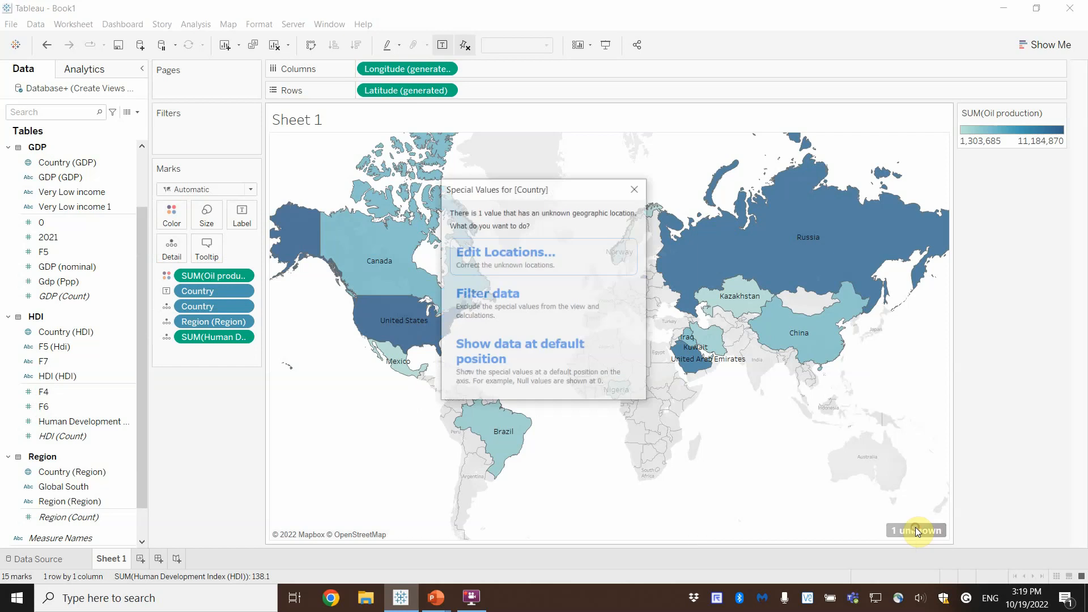
pyautogui.click(504, 253)
pyautogui.scroll(-2, 600, 325)
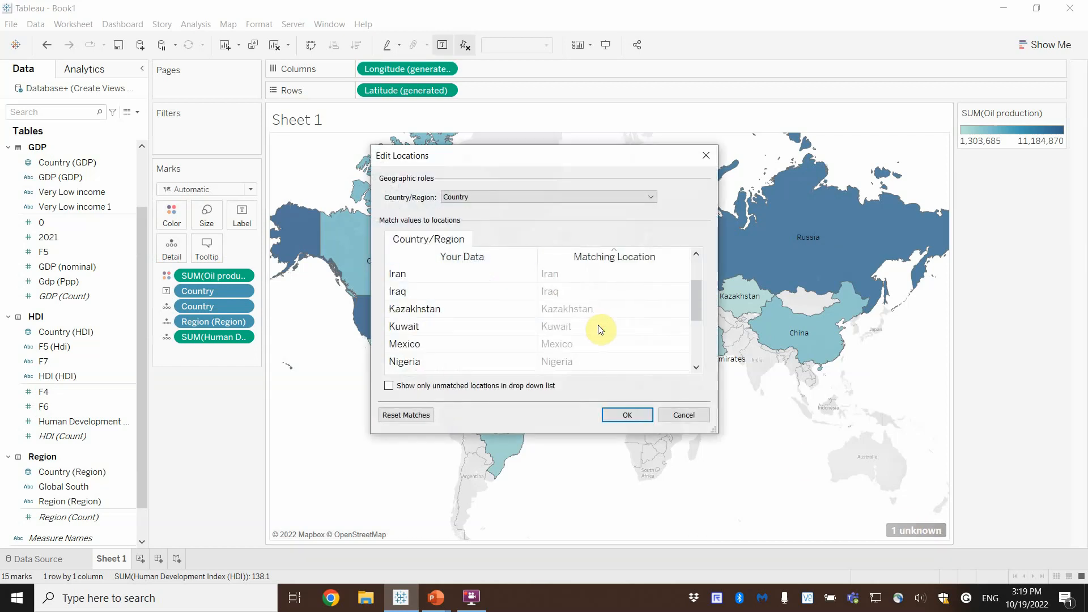
pyautogui.scroll(-1, 602, 329)
pyautogui.scroll(3, 602, 329)
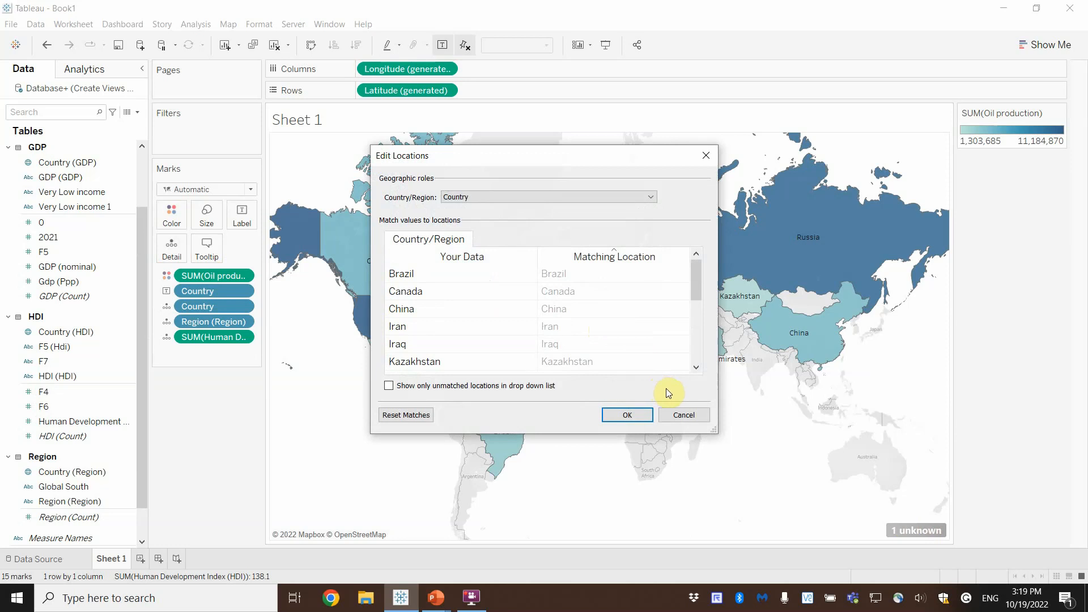
pyautogui.click(685, 415)
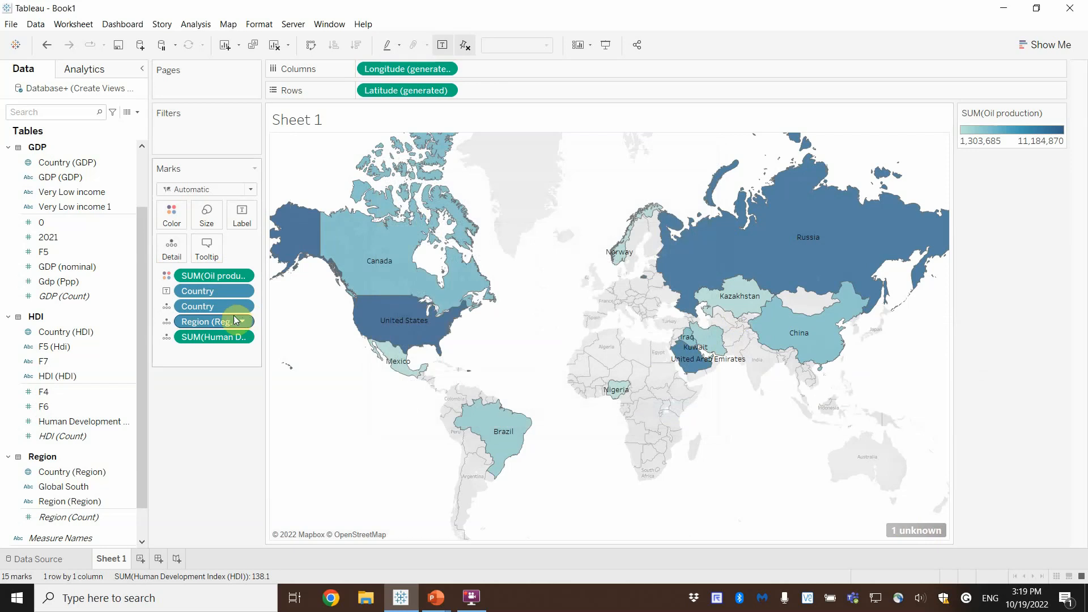
# Replace Human Development Index (HDI) in the map's detail with HDI (HDI) and check the United States tooltip
pyautogui.moveTo(266, 348); pyautogui.dragTo(303, 371)
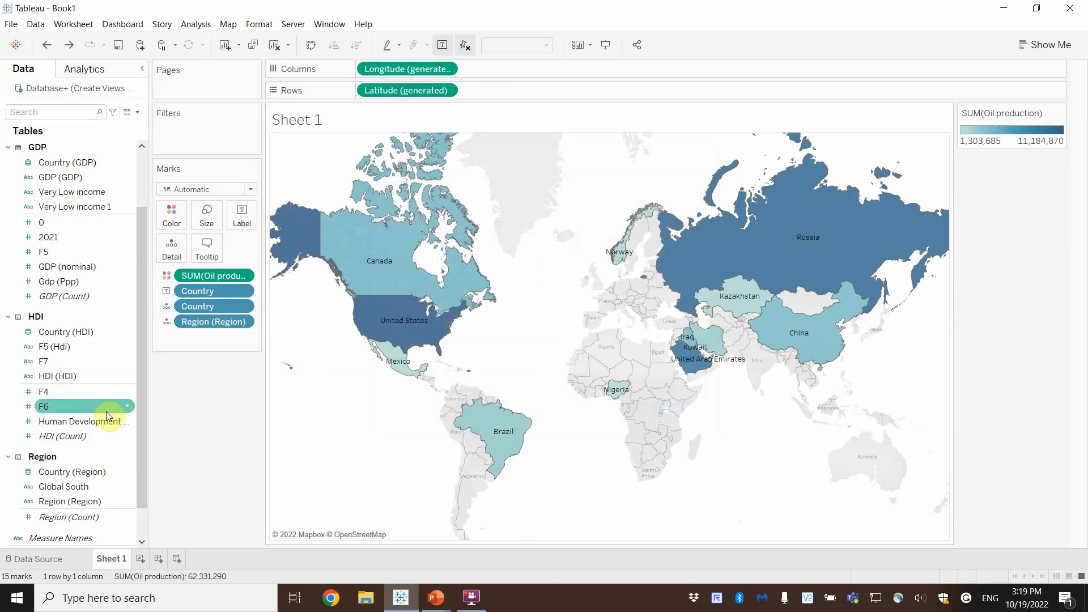
pyautogui.moveTo(48, 376); pyautogui.dragTo(162, 250)
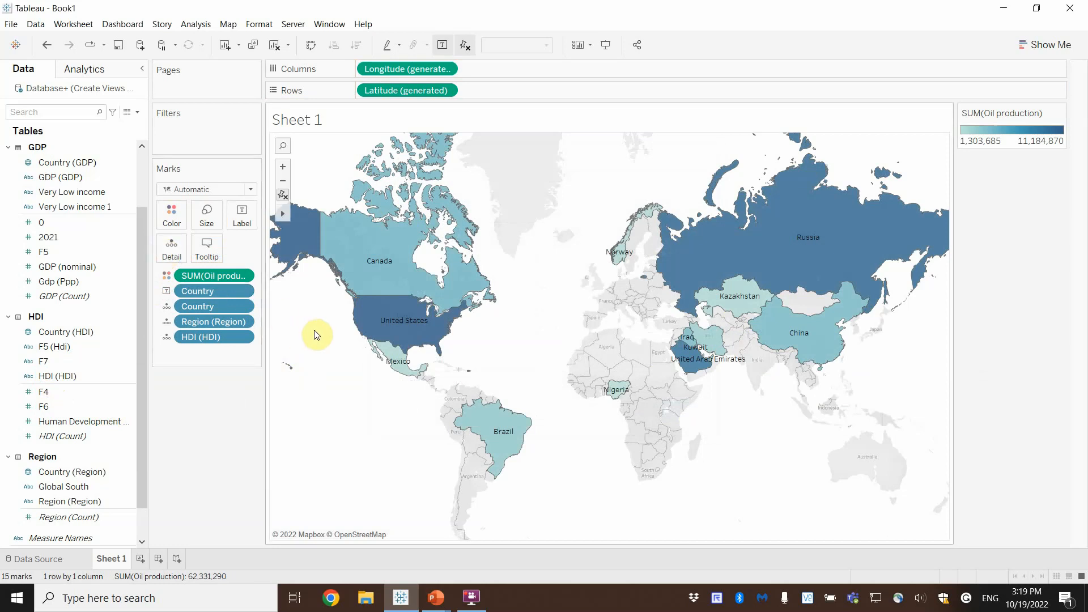
pyautogui.moveTo(388, 329)
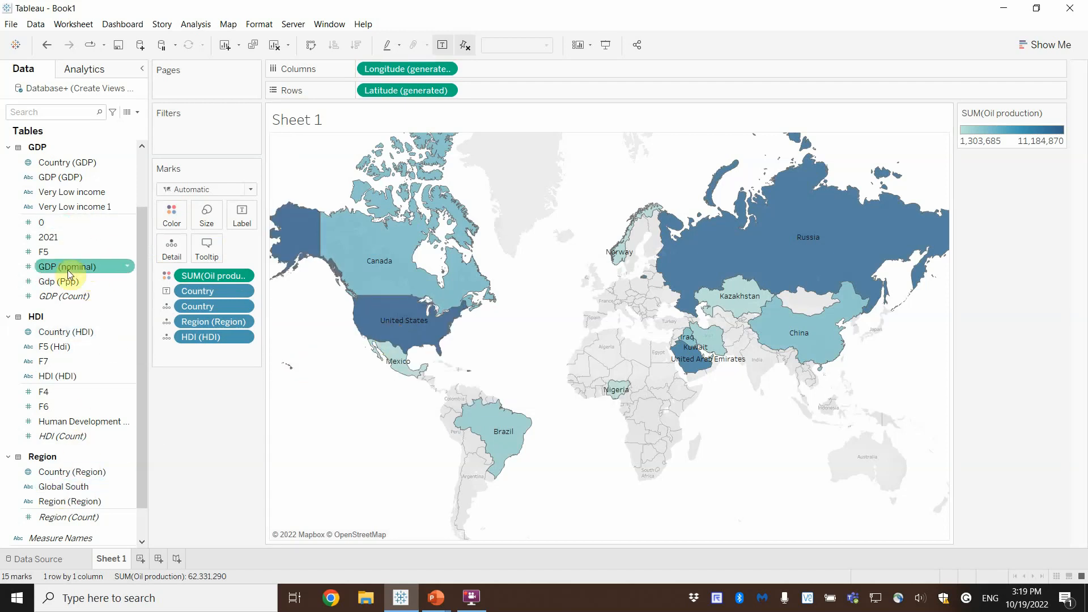
# Try Gdp (Ppp) in the map's detail, replace it with GDP (GDP), and check the tooltips of several countries, including Nigeria and Canada
pyautogui.moveTo(73, 284); pyautogui.dragTo(171, 248)
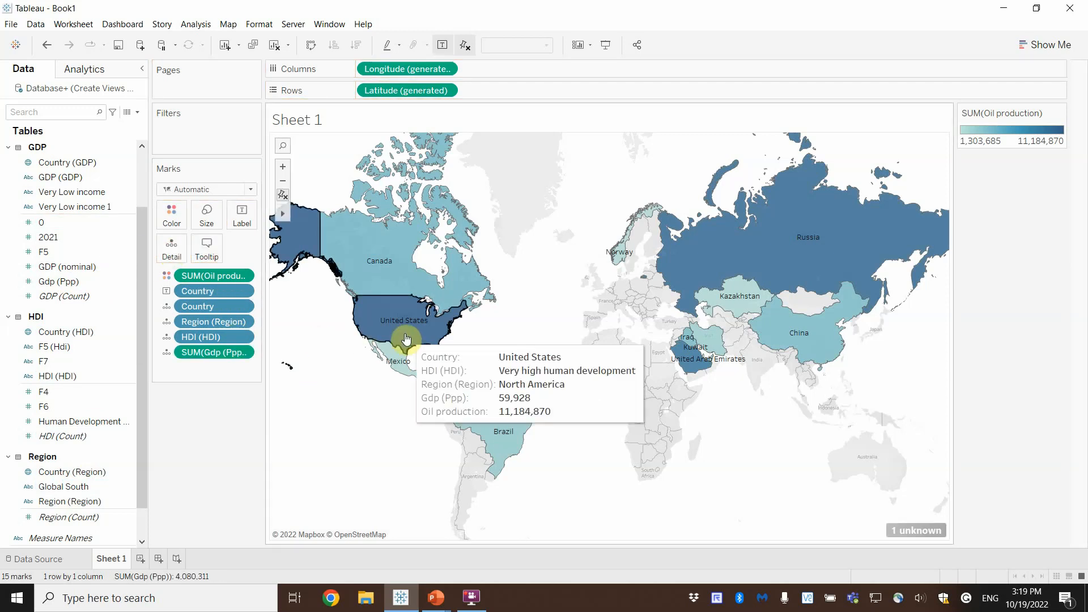
pyautogui.moveTo(194, 353); pyautogui.dragTo(48, 282)
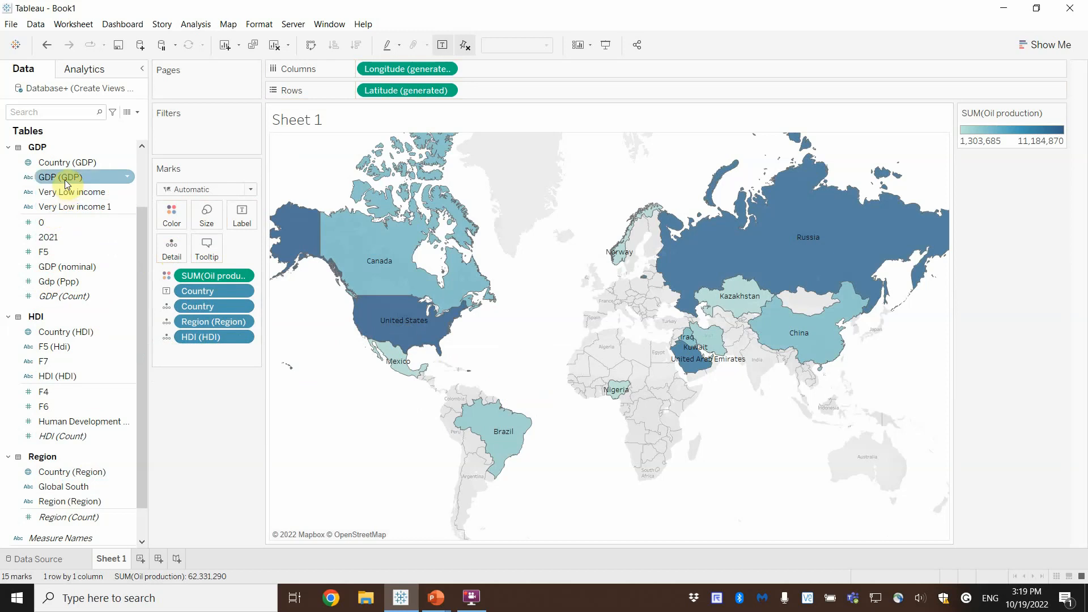
pyautogui.moveTo(69, 177); pyautogui.dragTo(171, 250)
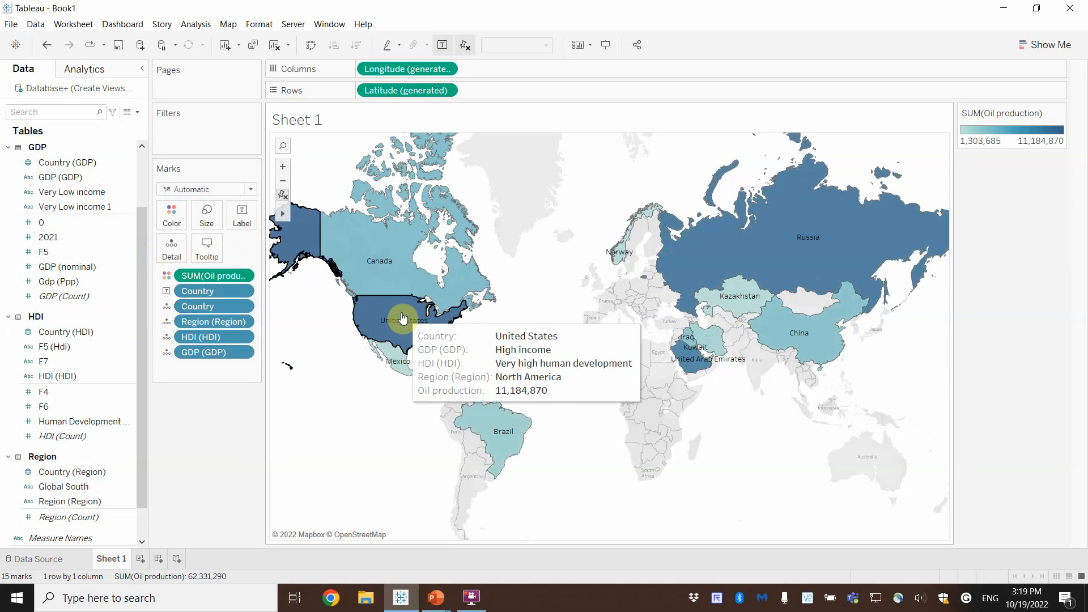
pyautogui.moveTo(617, 391)
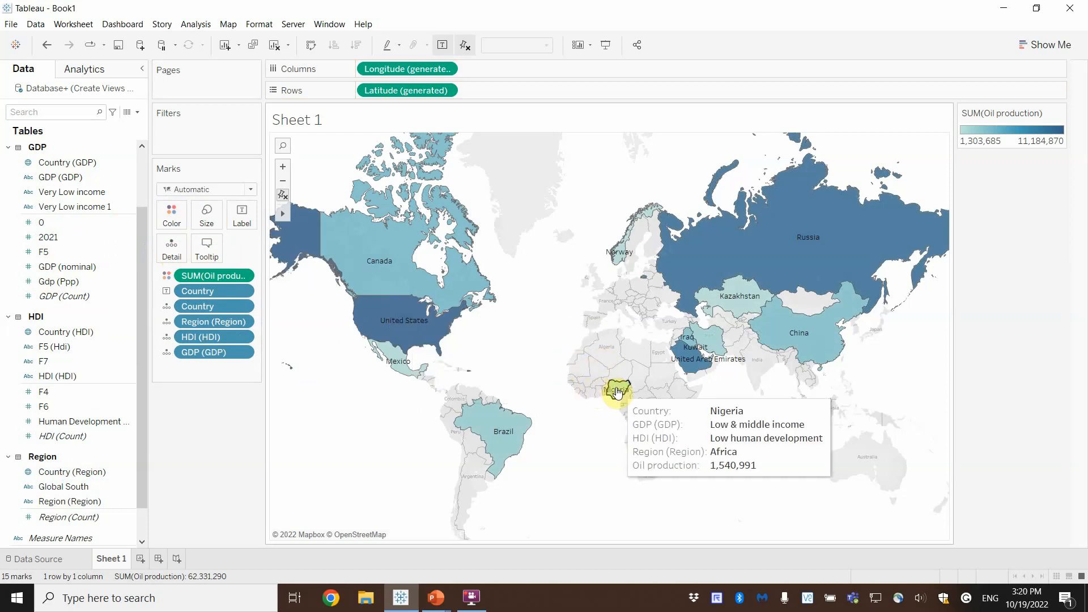
pyautogui.moveTo(692, 366)
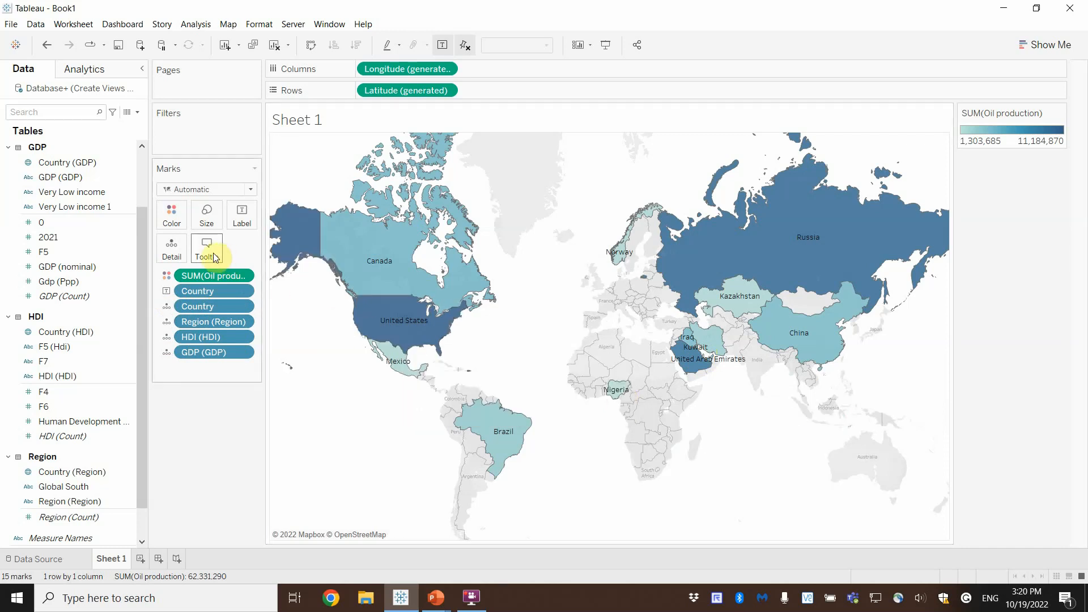
pyautogui.moveTo(337, 250)
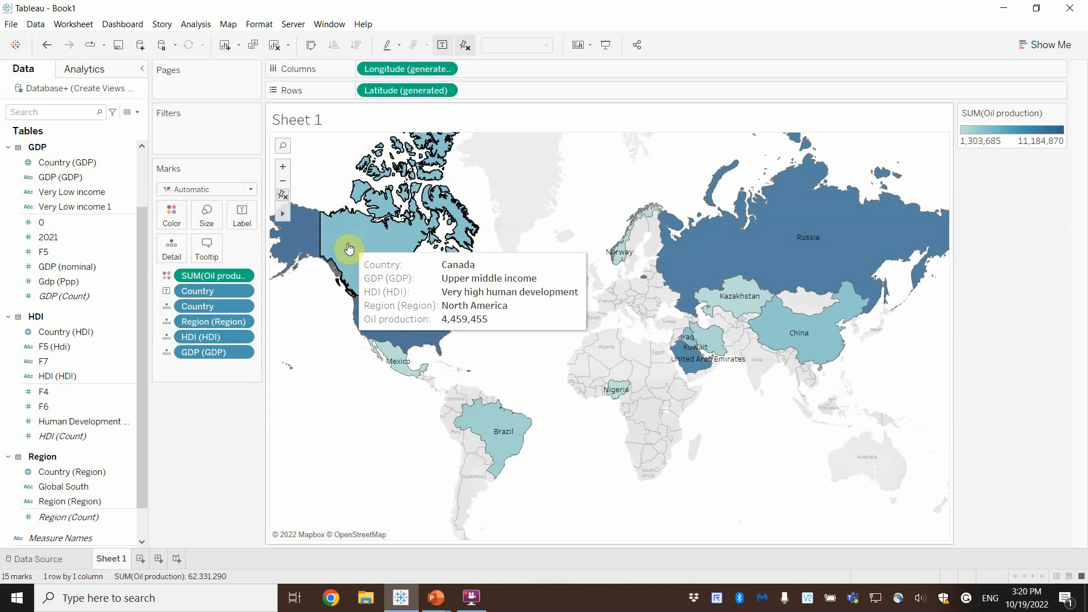
# Open the map's tooltip for editing and shorten the GDP (GDP) label to GDP
pyautogui.click(210, 247)
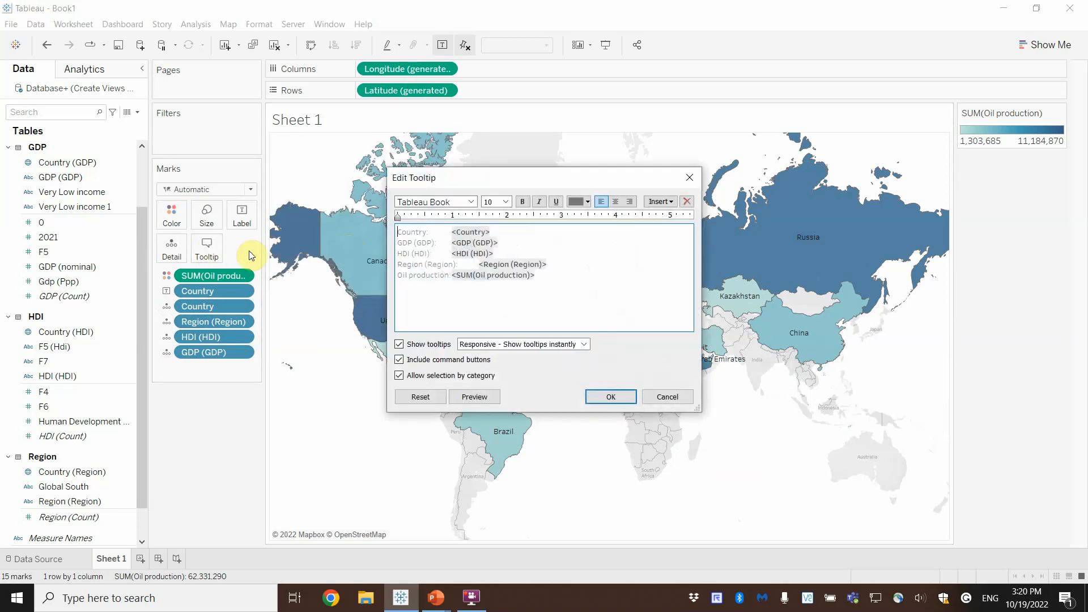
pyautogui.click(408, 244)
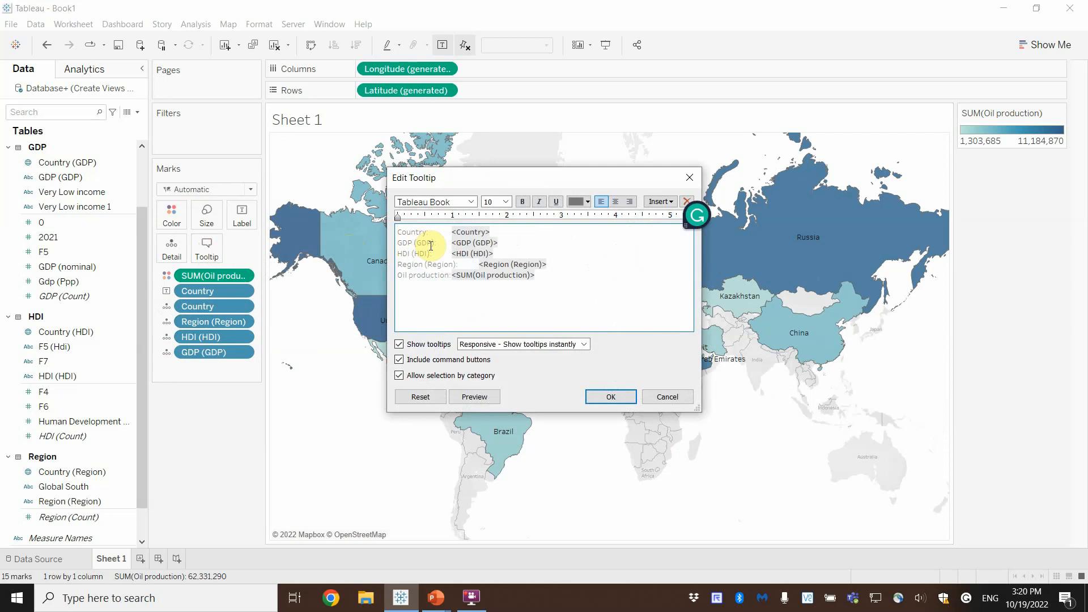
pyautogui.press('Delete')
pyautogui.press('Delete')
pyautogui.press('Delete')
pyautogui.press('Delete')
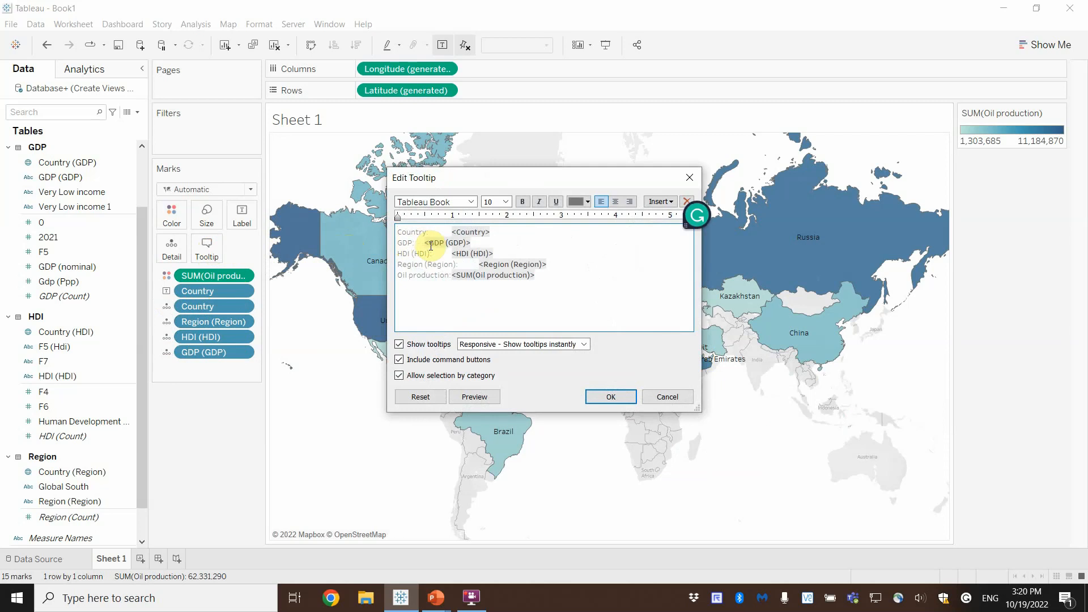
# Shorten the HDI (HDI) label in the tooltip text to HDI
pyautogui.press('Down')
pyautogui.press('Delete')
pyautogui.press('Delete')
pyautogui.press('Delete')
pyautogui.press('Delete')
pyautogui.press('Delete')
pyautogui.press('Delete')
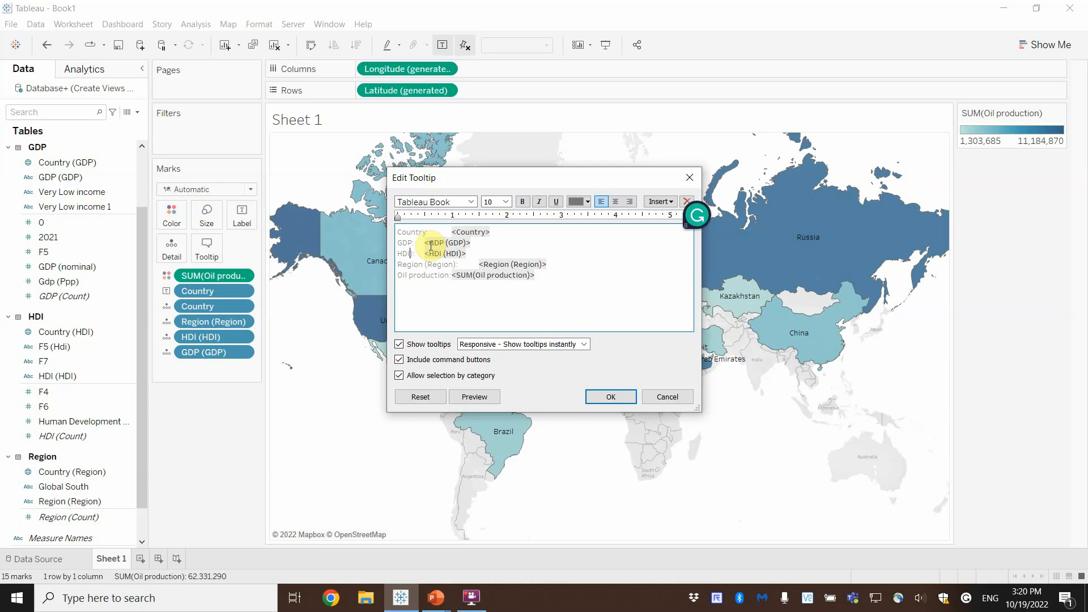
# Shorten the tooltip's Region (Region) label to Region, apply the tooltip edits and check Brazil's tooltip
pyautogui.press('Down')
pyautogui.press('Delete')
pyautogui.press('Delete')
pyautogui.press('Delete')
pyautogui.press('Delete')
pyautogui.press('Delete')
pyautogui.press('Delete')
pyautogui.press('Delete')
pyautogui.press('Delete')
pyautogui.press('Delete')
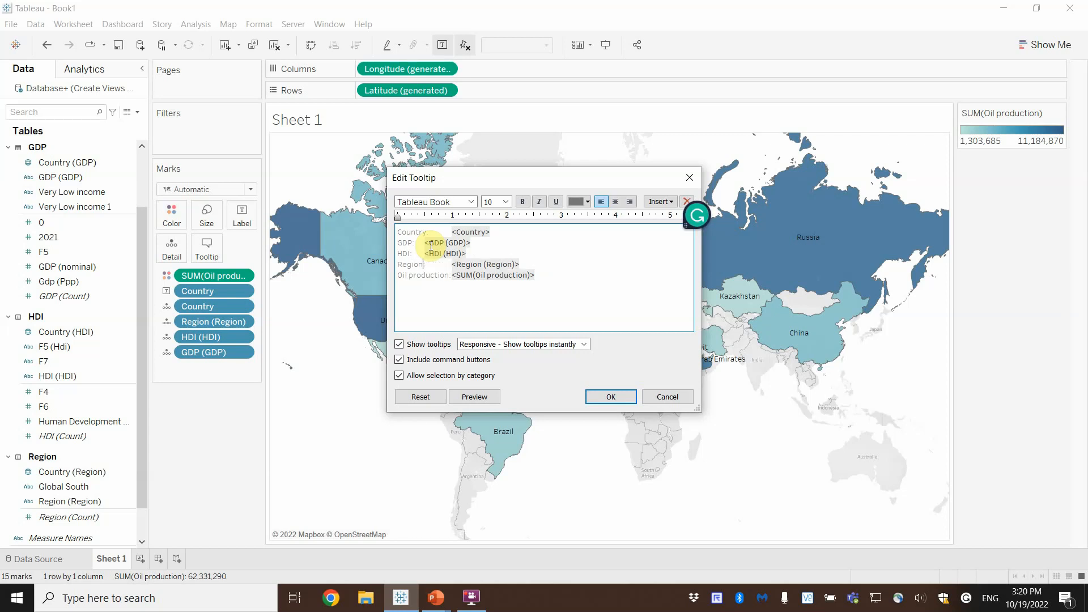
pyautogui.click(611, 396)
pyautogui.moveTo(488, 431)
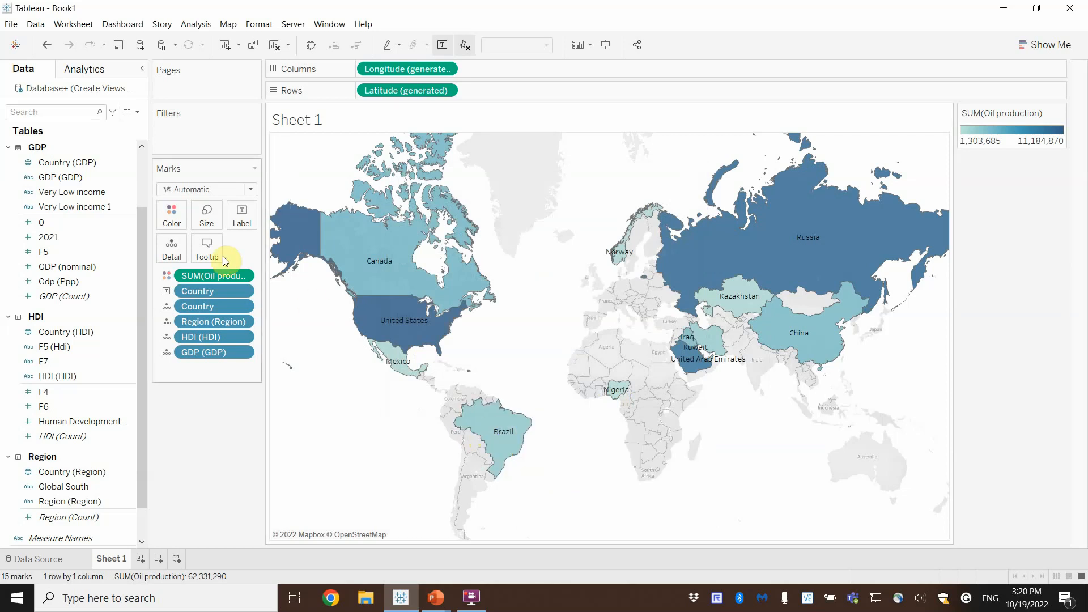
# Move the Region and Oil production lines directly below Country in the tooltip and apply the new order
pyautogui.click(207, 249)
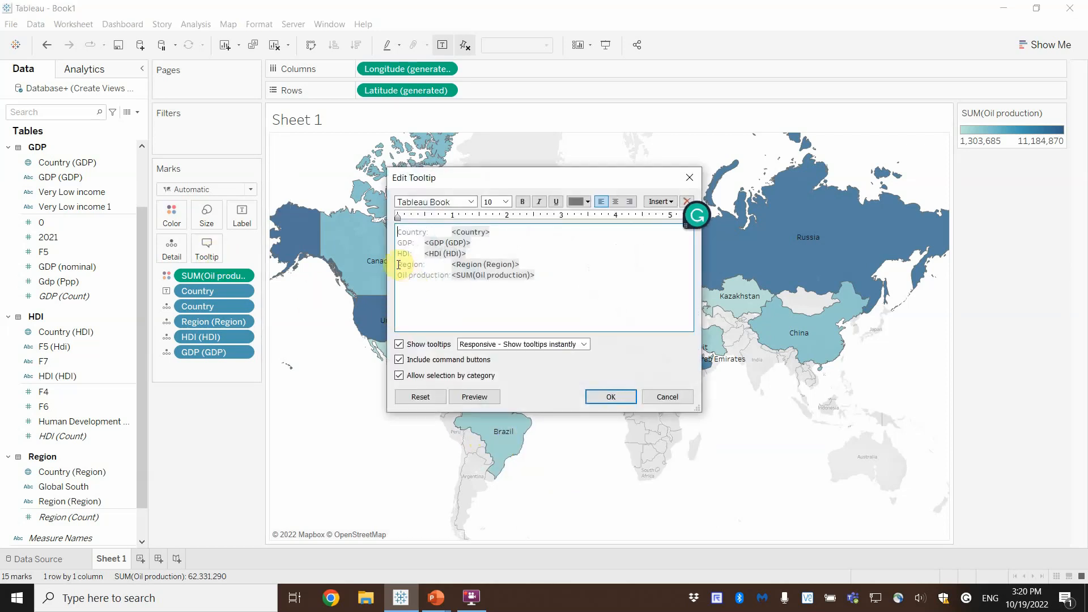
pyautogui.moveTo(397, 264); pyautogui.dragTo(545, 282)
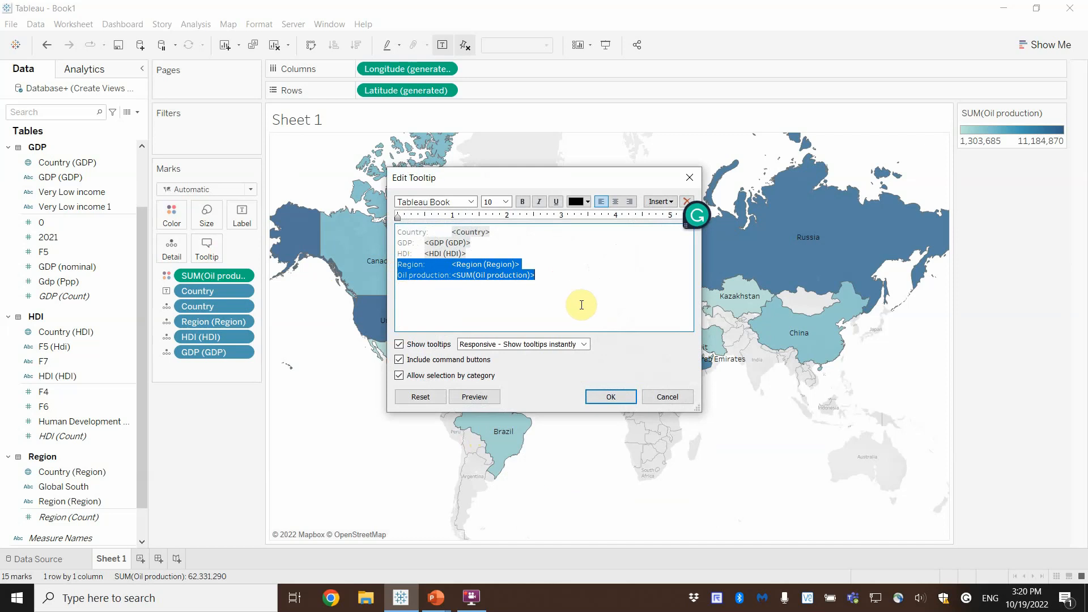
pyautogui.press('Delete')
pyautogui.hotkey('ctrl', 'z')
pyautogui.hotkey('ctrl', 'z')
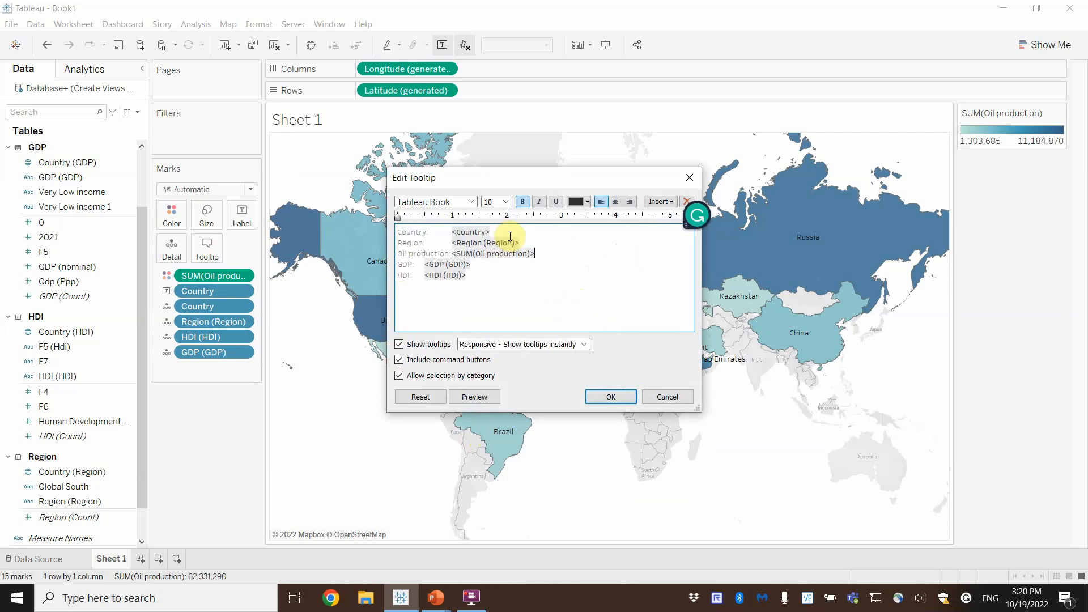
pyautogui.click(624, 397)
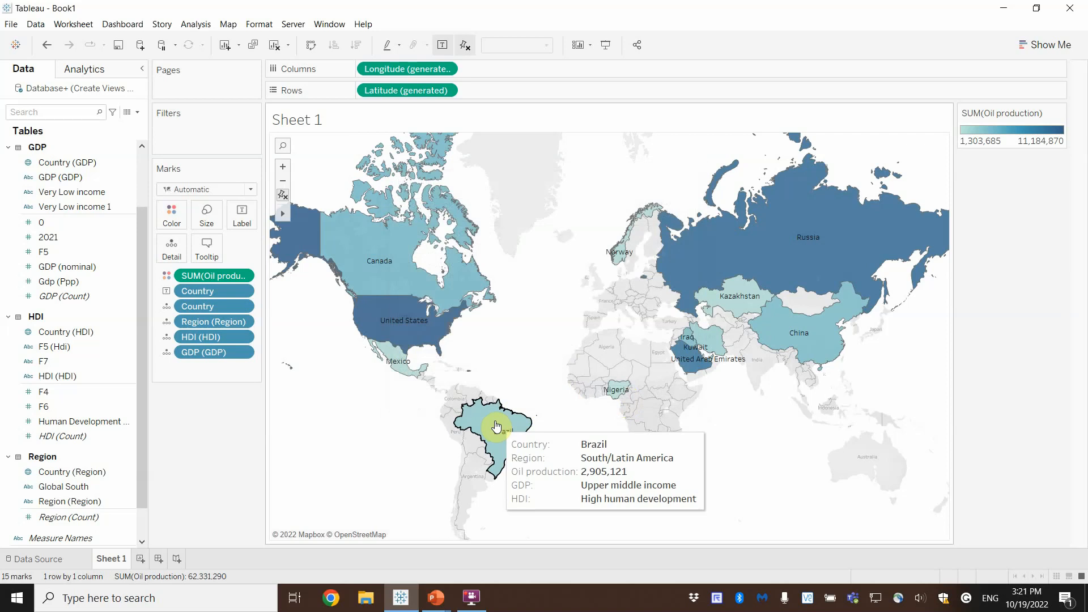
# Hide the Oil production colour legend and recentre the map within the widened view
pyautogui.click(1060, 115)
pyautogui.click(993, 188)
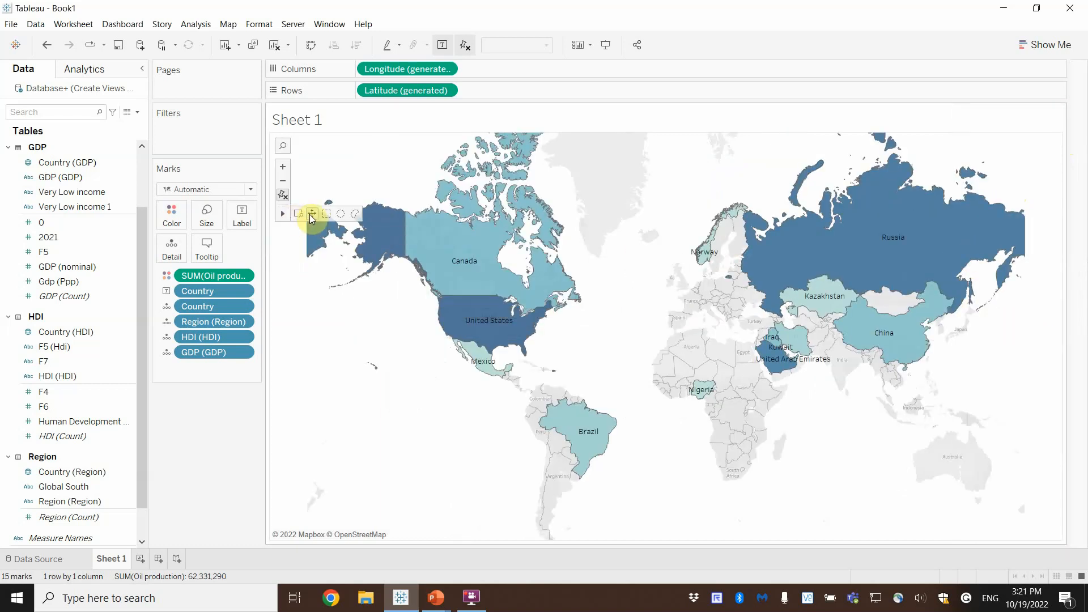
pyautogui.click(313, 216)
pyautogui.moveTo(460, 239); pyautogui.dragTo(419, 243)
pyautogui.click(416, 238)
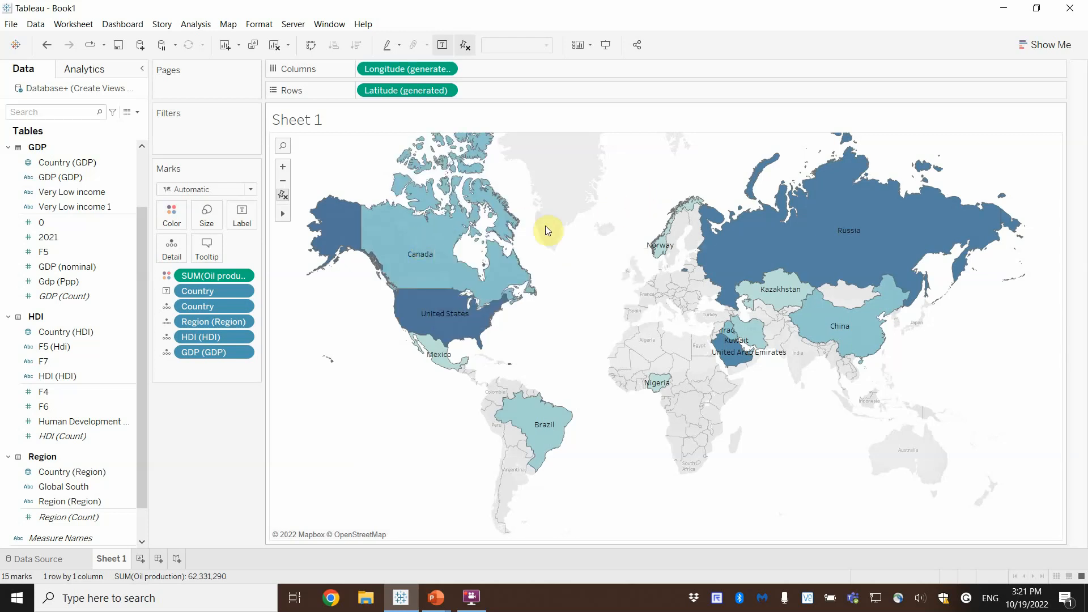
# Duplicate Sheet 1 and convert the copy to a horizontal bar chart of oil production
pyautogui.rightClick(113, 563)
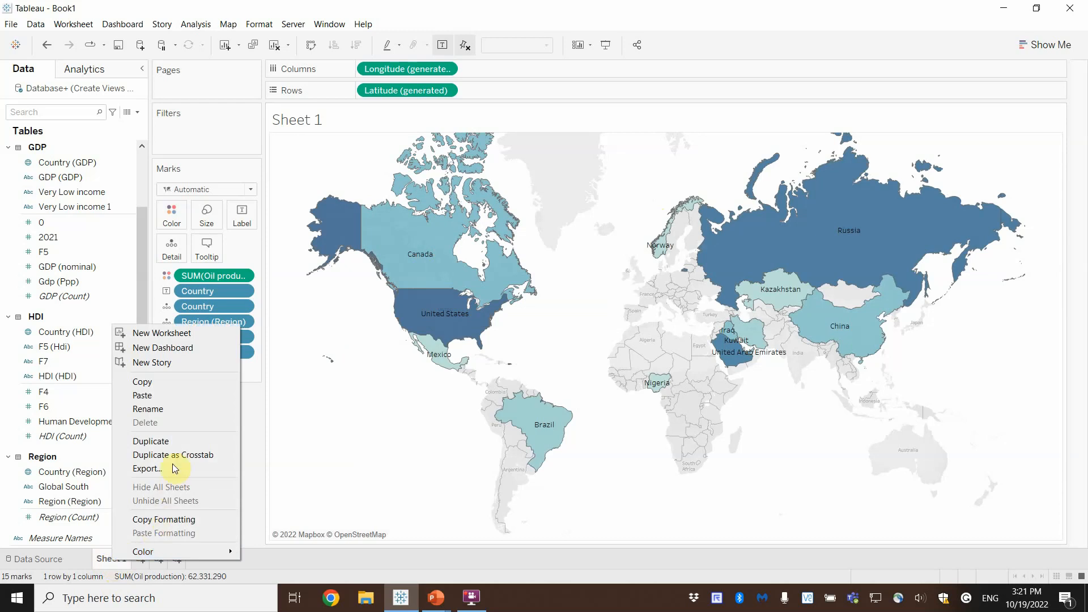
pyautogui.click(175, 440)
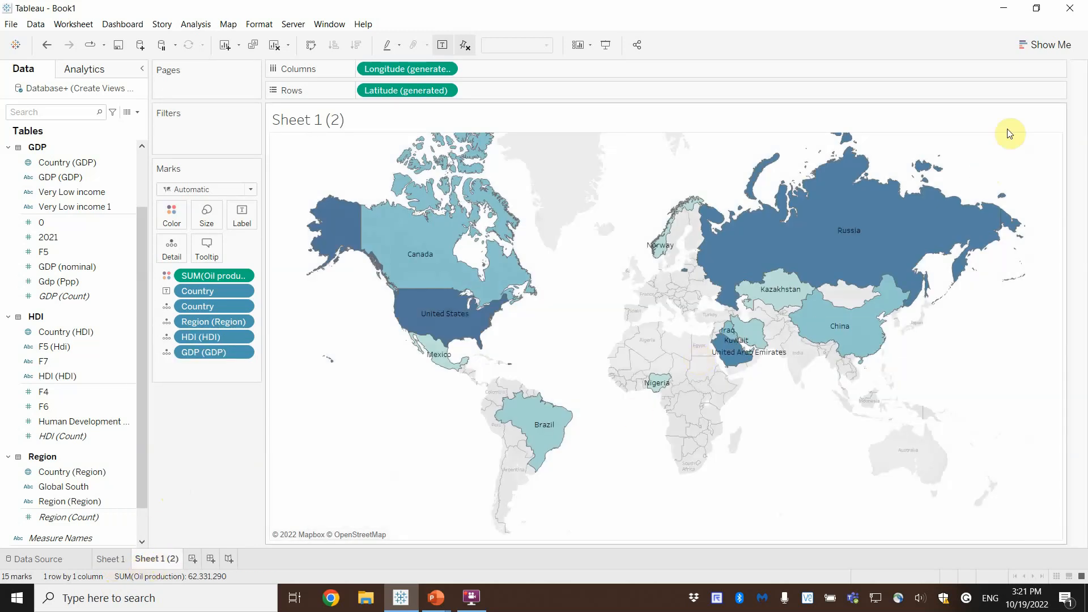
pyautogui.click(1046, 45)
pyautogui.click(980, 151)
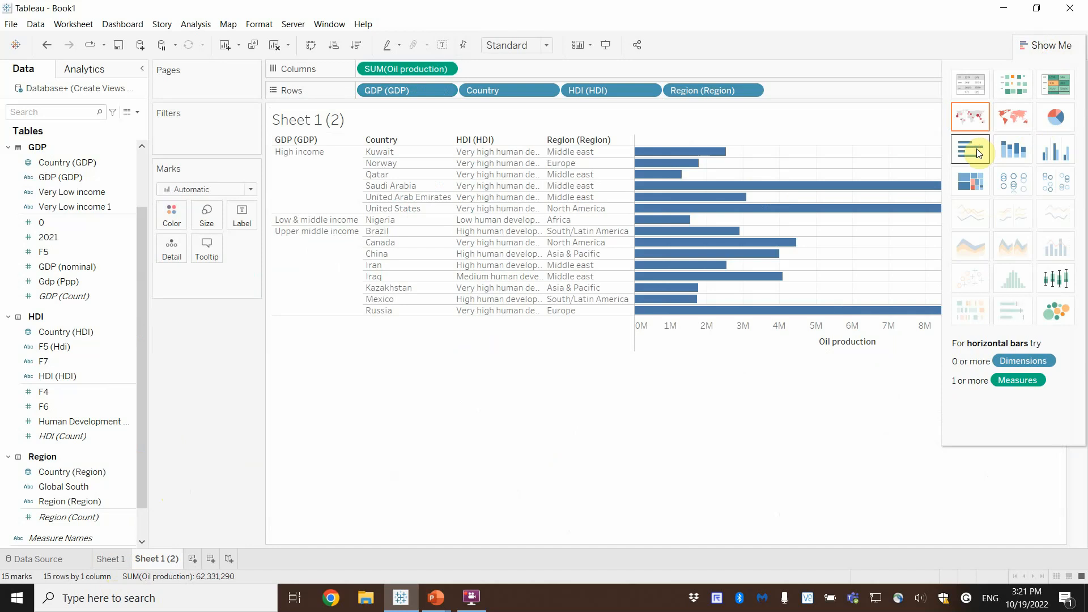
pyautogui.click(1057, 46)
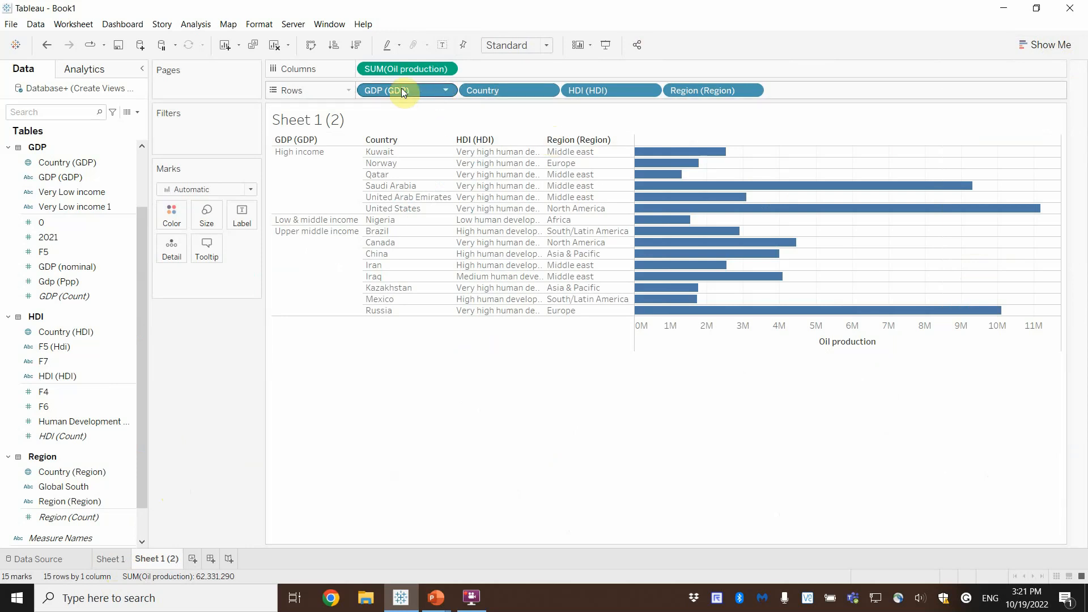
# Move GDP (GDP), HDI (HDI) and Region (Region) from the rows to the marks' detail, keeping Country as the only row field
pyautogui.moveTo(403, 91); pyautogui.dragTo(172, 247)
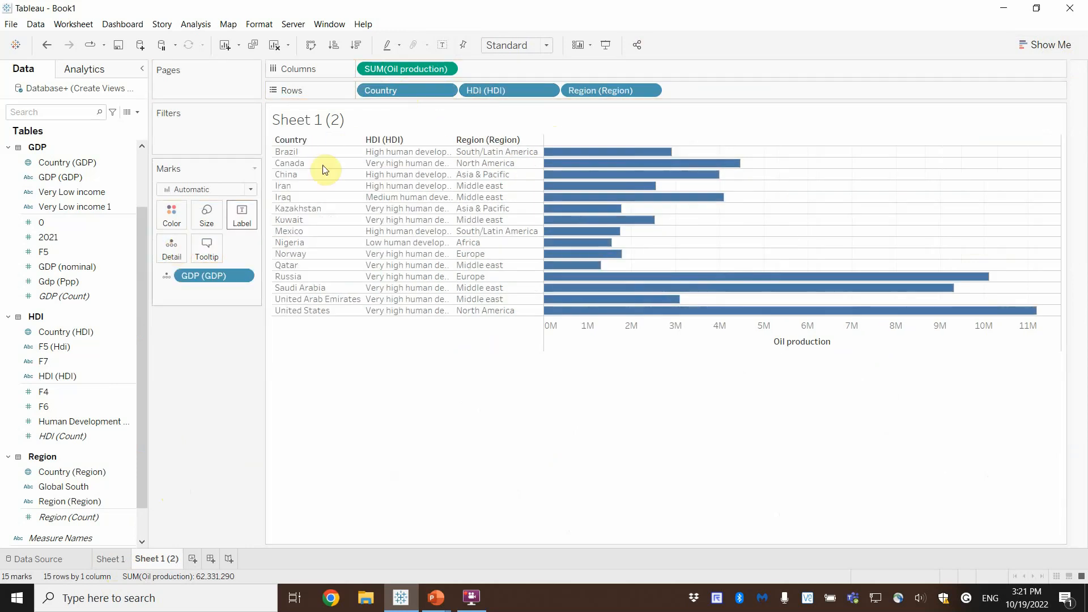
pyautogui.moveTo(508, 89); pyautogui.dragTo(177, 250)
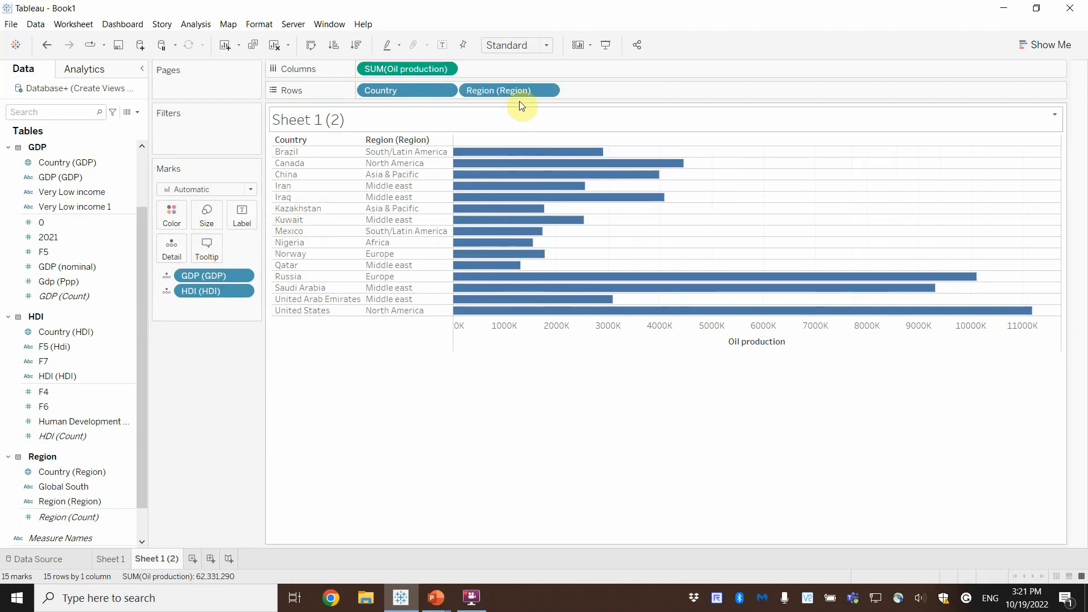
pyautogui.moveTo(518, 89); pyautogui.dragTo(184, 254)
pyautogui.moveTo(487, 165)
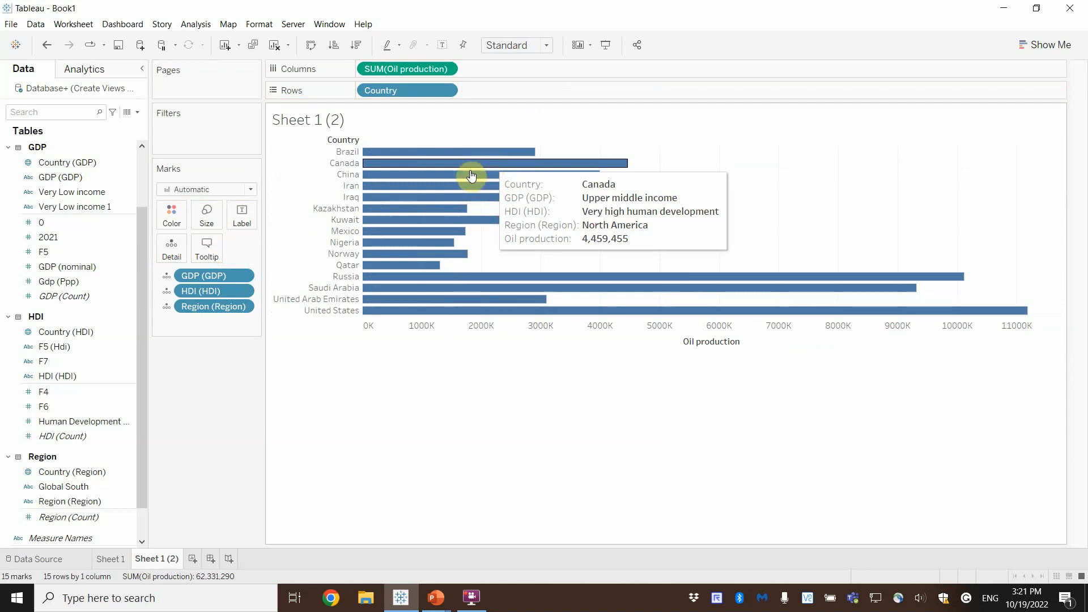
# Copy the complete tooltip text of the Sheet 1 map and close its tooltip editor without changes
pyautogui.click(111, 559)
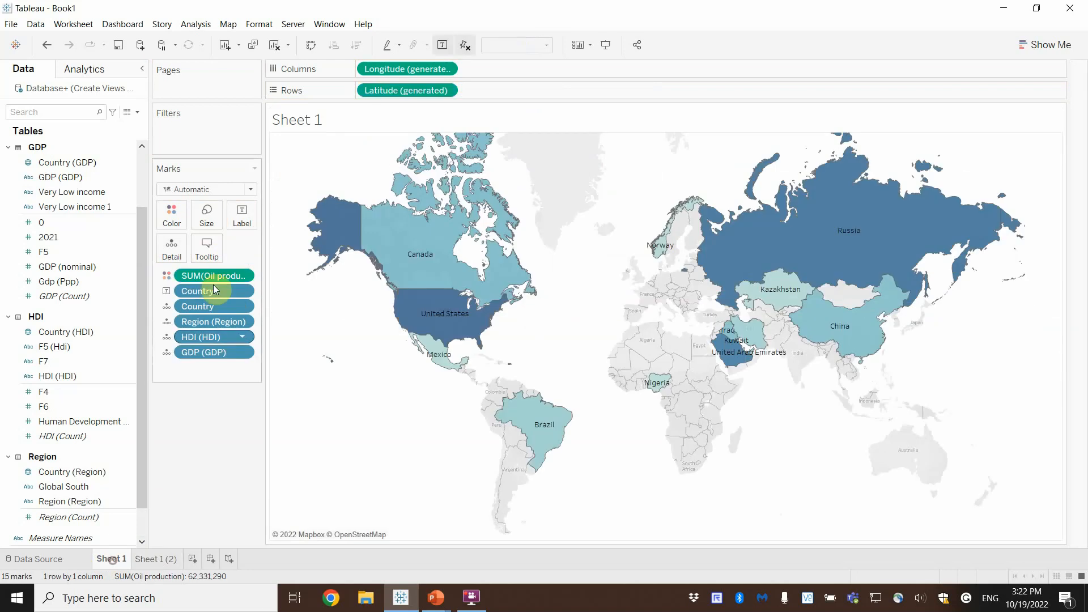
pyautogui.click(206, 248)
pyautogui.click(495, 281)
pyautogui.moveTo(468, 278); pyautogui.dragTo(390, 226)
pyautogui.hotkey('ctrl', 'c')
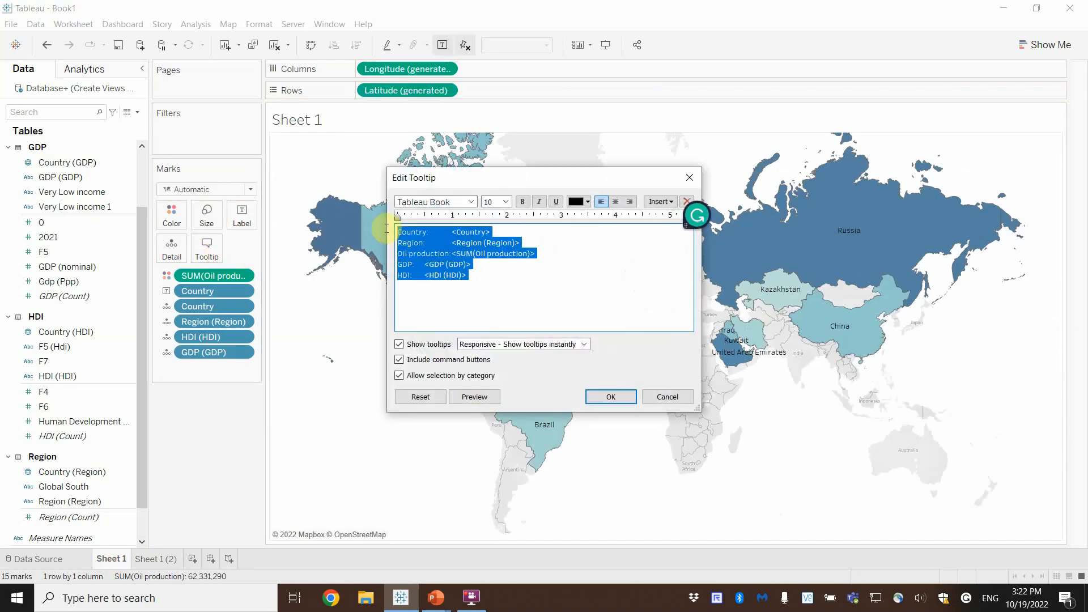
pyautogui.click(666, 398)
# Replace the tooltip text of Sheet 1 (2) with the copied Sheet 1 tooltip text and apply it
pyautogui.click(164, 557)
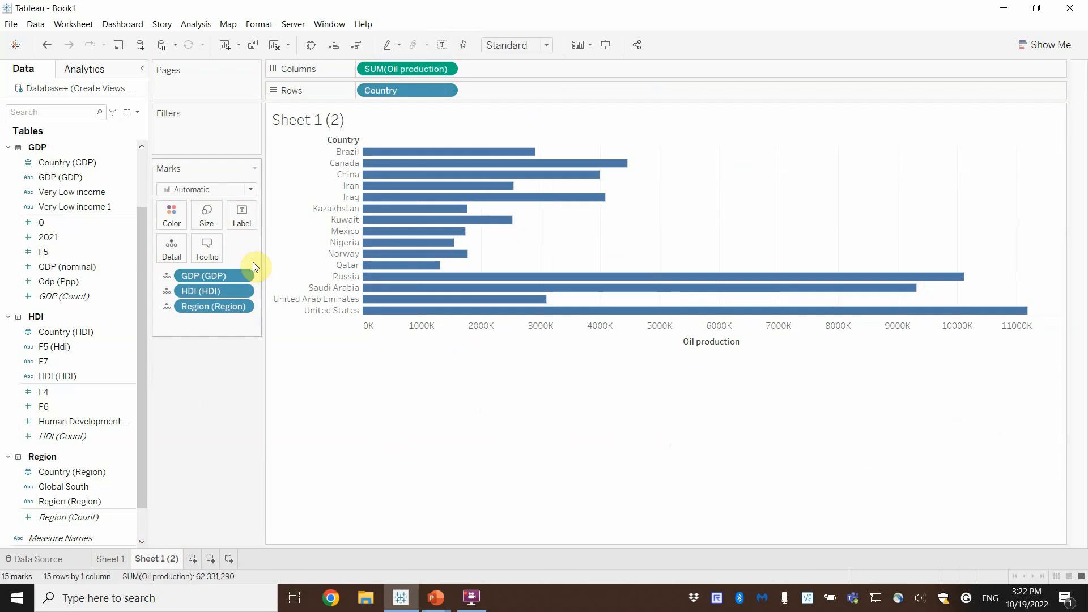
pyautogui.click(207, 248)
pyautogui.moveTo(556, 276); pyautogui.dragTo(401, 230)
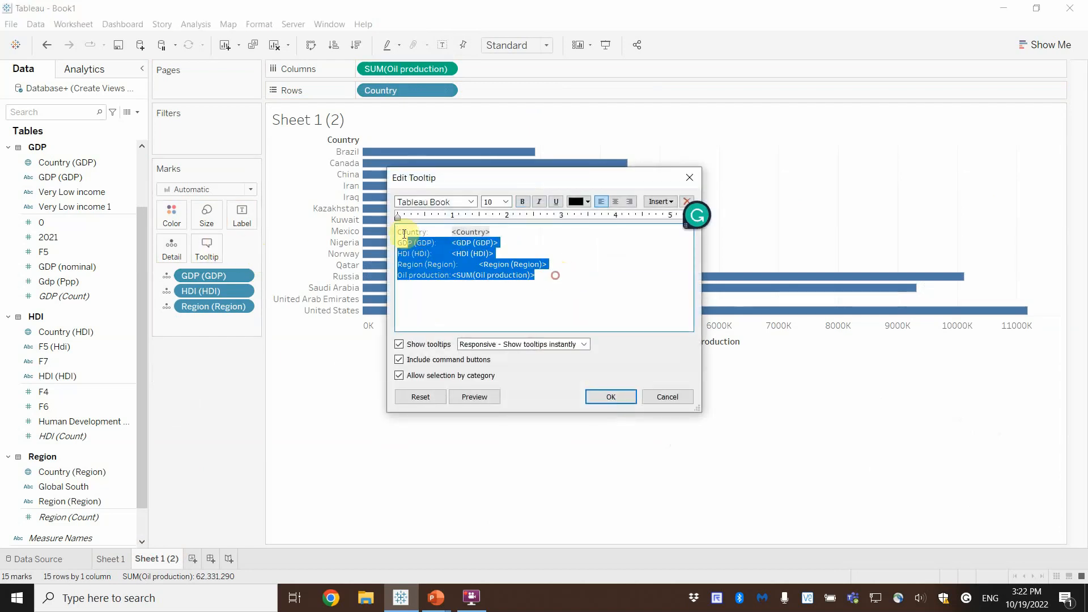
pyautogui.hotkey('ctrl', 'v')
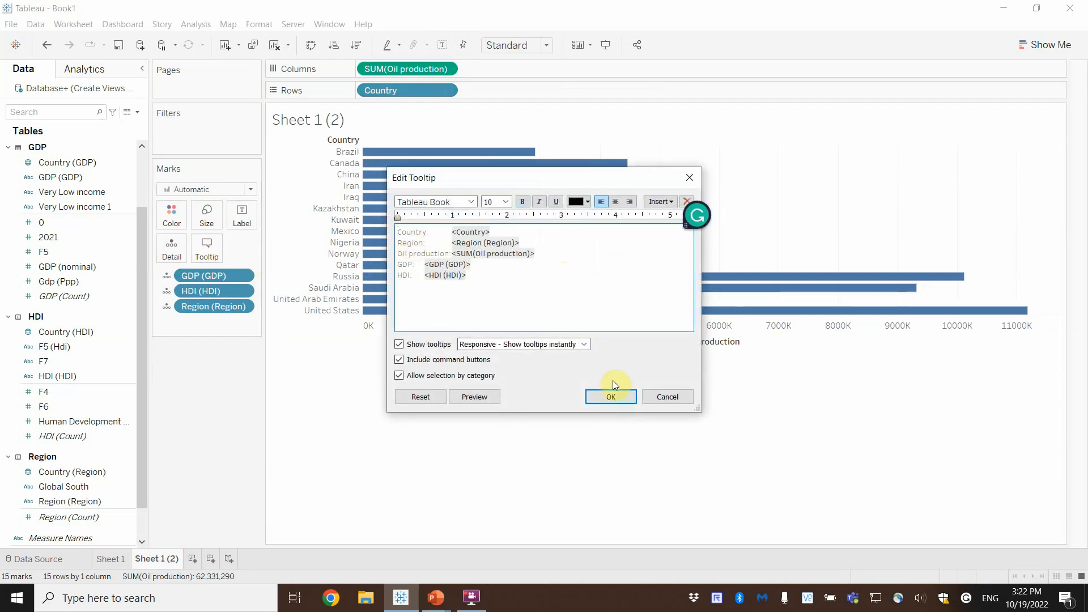
pyautogui.click(612, 396)
# Examine the bar chart's tooltips for several countries, including Kazakhstan, Iran, Norway, Russia and the United States
pyautogui.moveTo(438, 225)
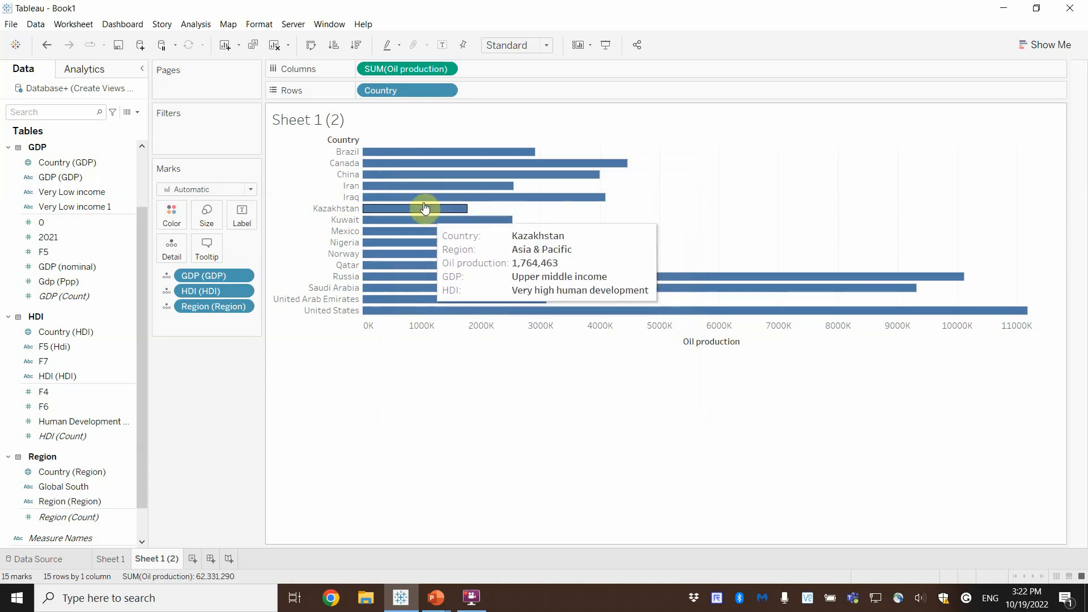
pyautogui.moveTo(411, 187)
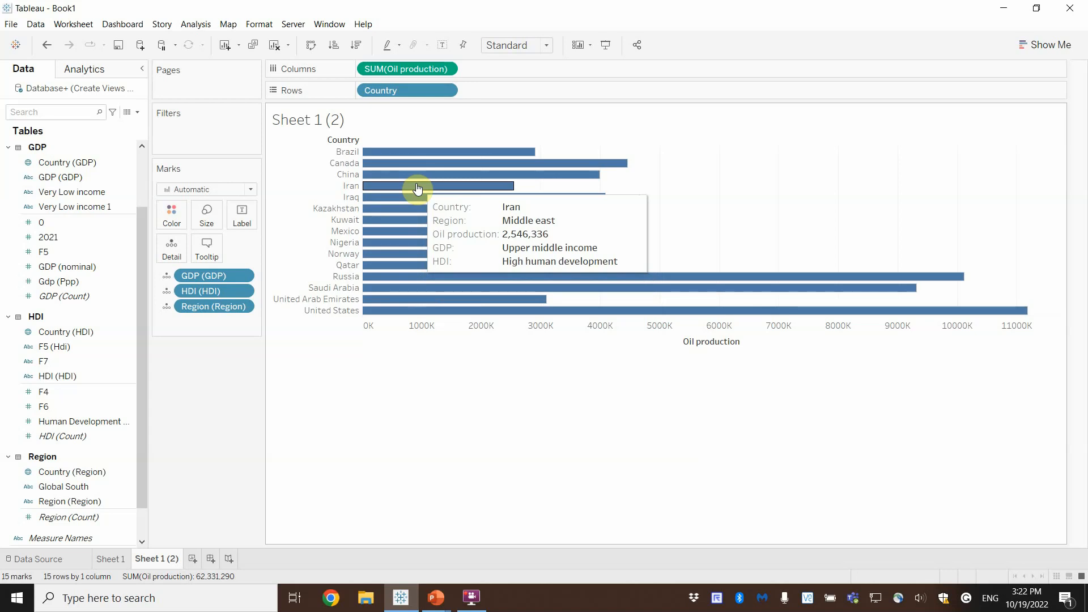
pyautogui.moveTo(449, 169)
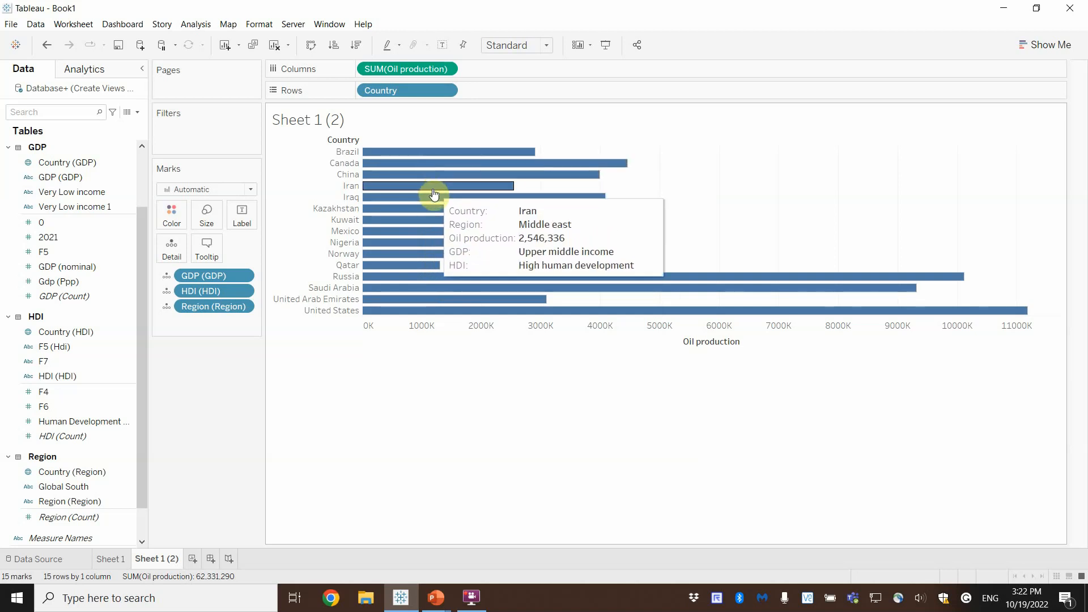
pyautogui.moveTo(430, 210)
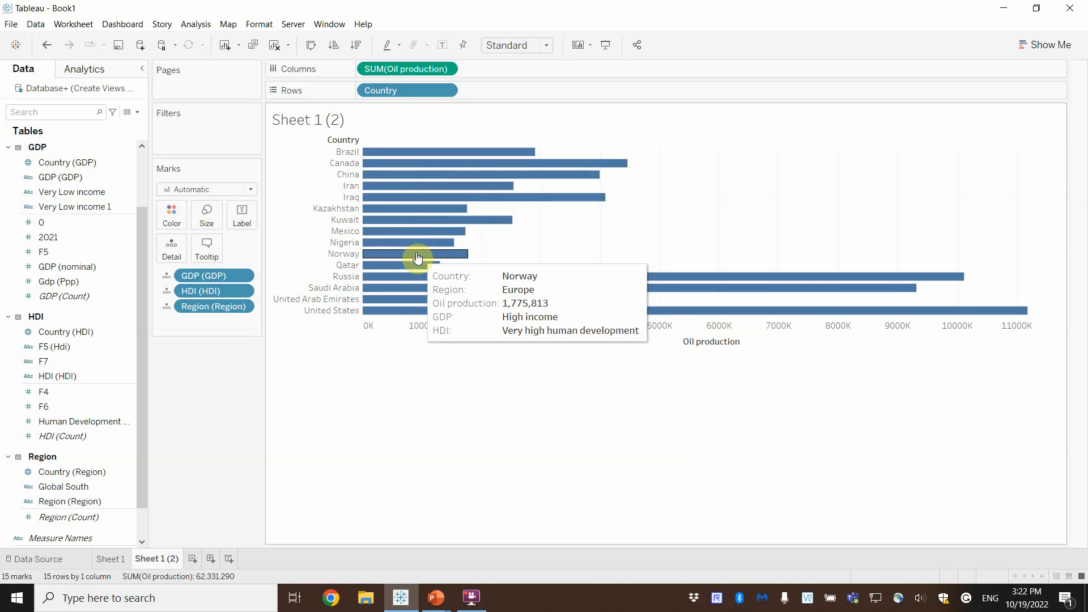
pyautogui.moveTo(410, 279)
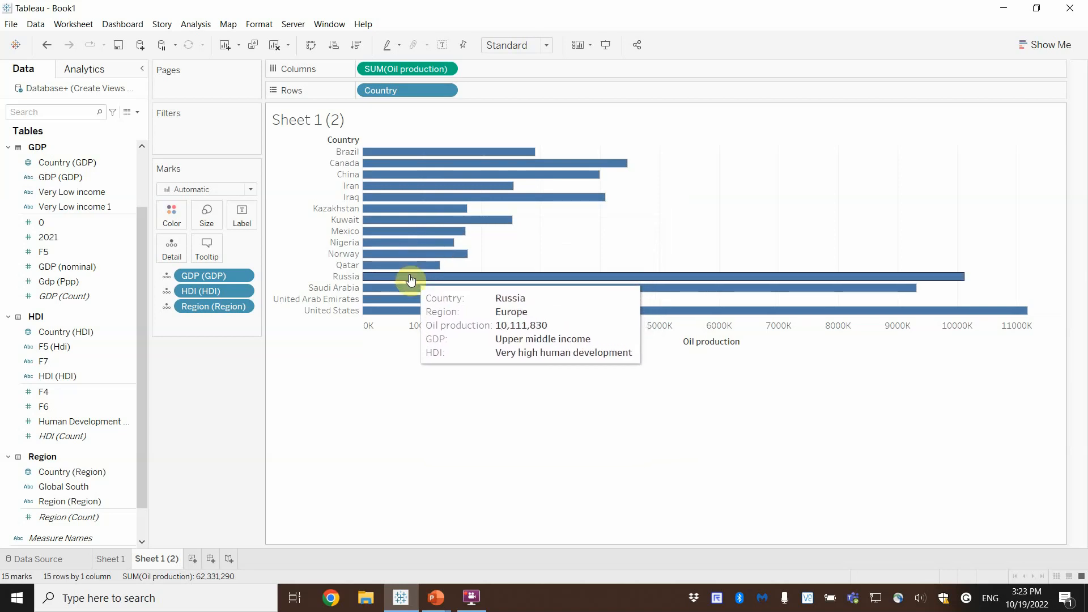
pyautogui.moveTo(404, 312)
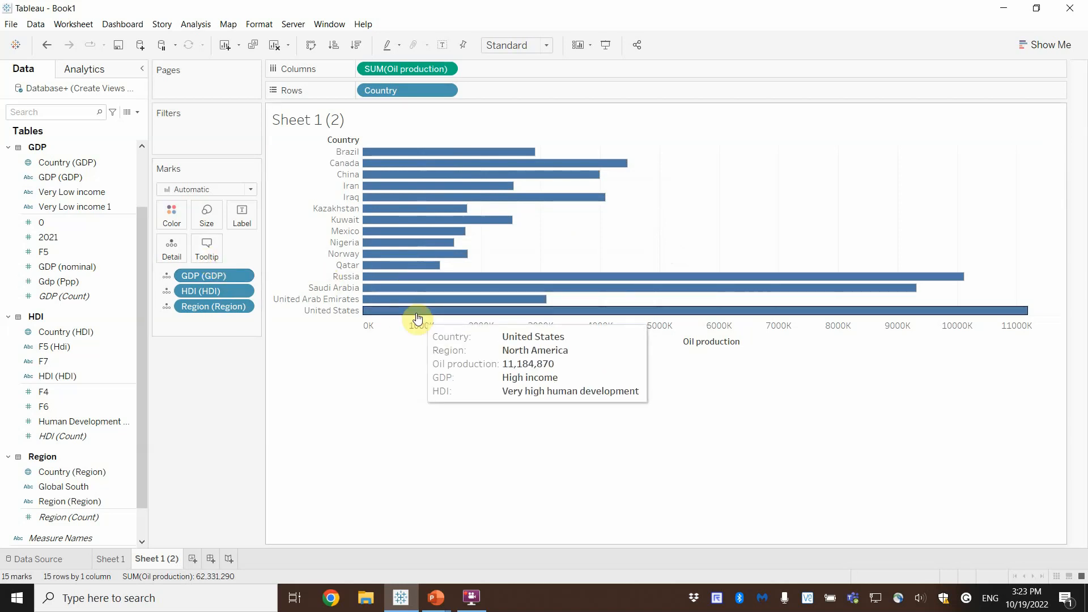
pyautogui.moveTo(445, 292)
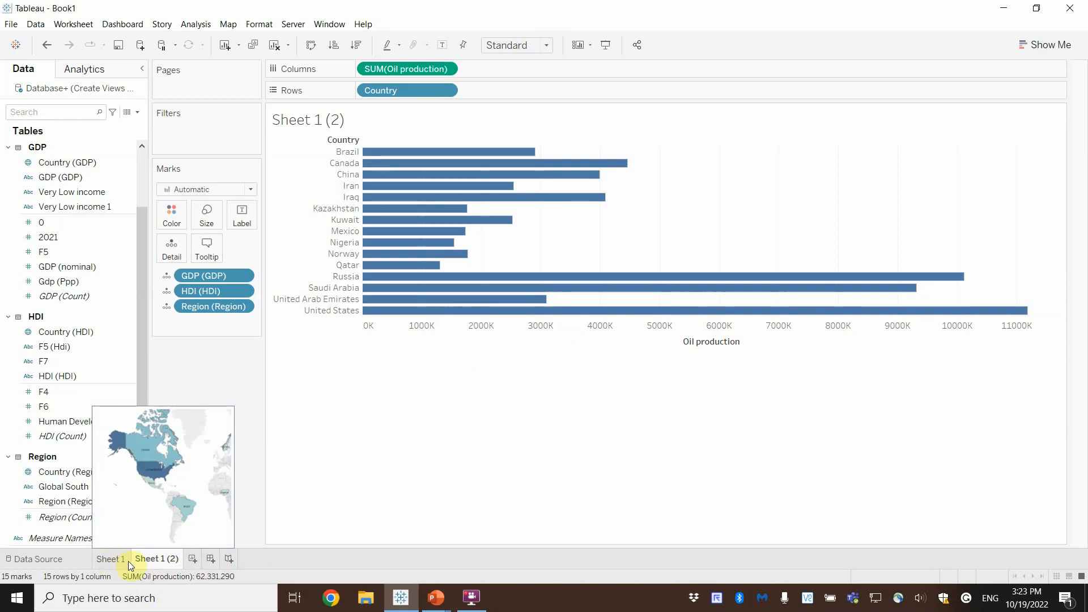
# Create a dashboard with the Sheet 1 map placed above the Sheet 1 (2) bar chart
pyautogui.click(211, 561)
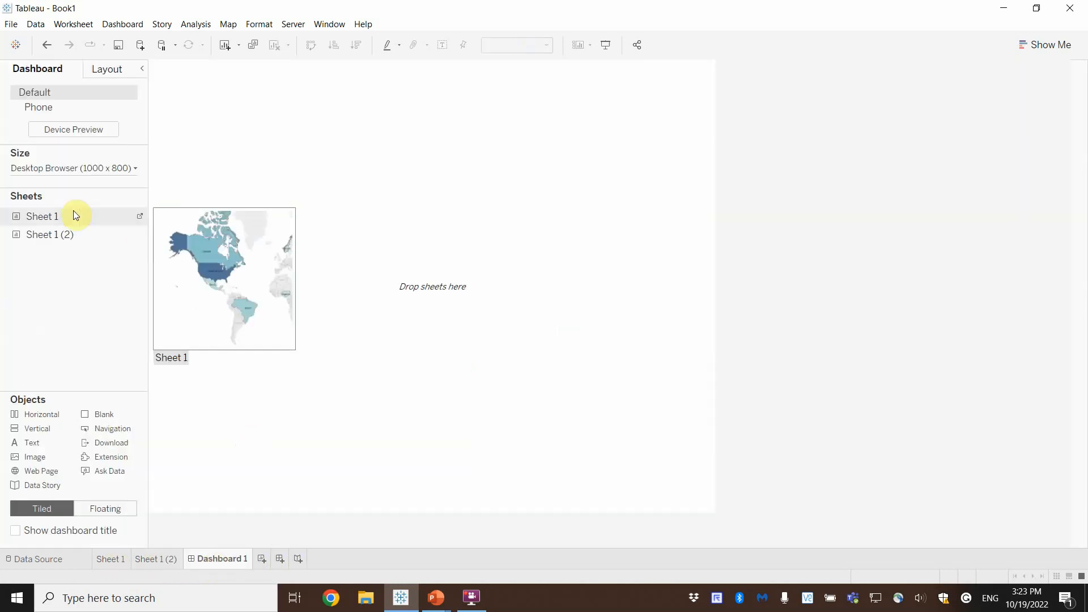
pyautogui.moveTo(47, 224); pyautogui.dragTo(347, 187)
pyautogui.moveTo(31, 237); pyautogui.dragTo(454, 421)
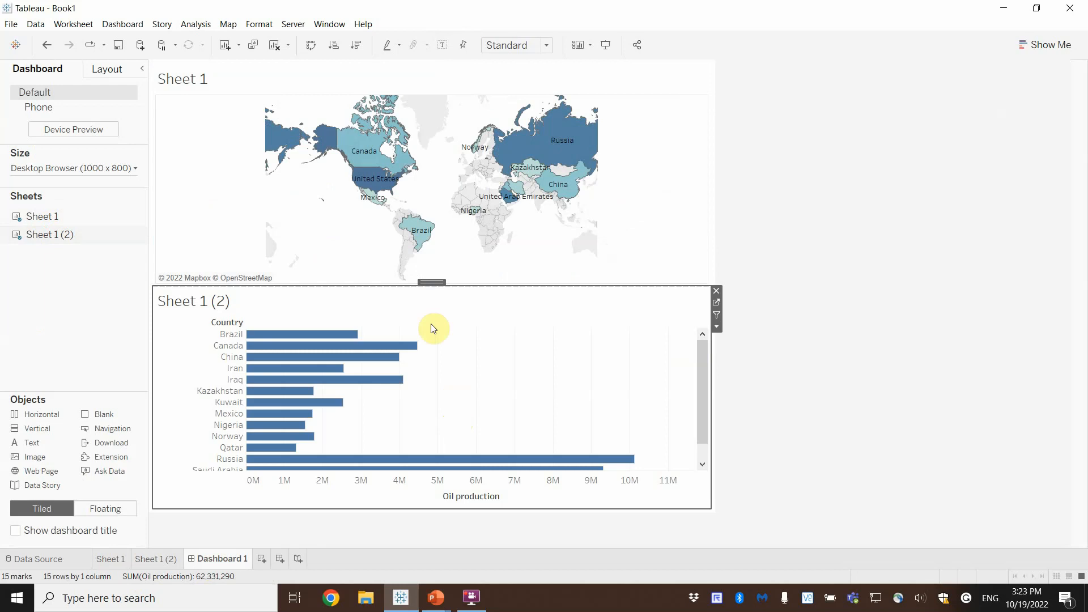
# Hide the map's title on the dashboard and pan the map to centre the continents in its frame
pyautogui.click(187, 84)
pyautogui.click(74, 24)
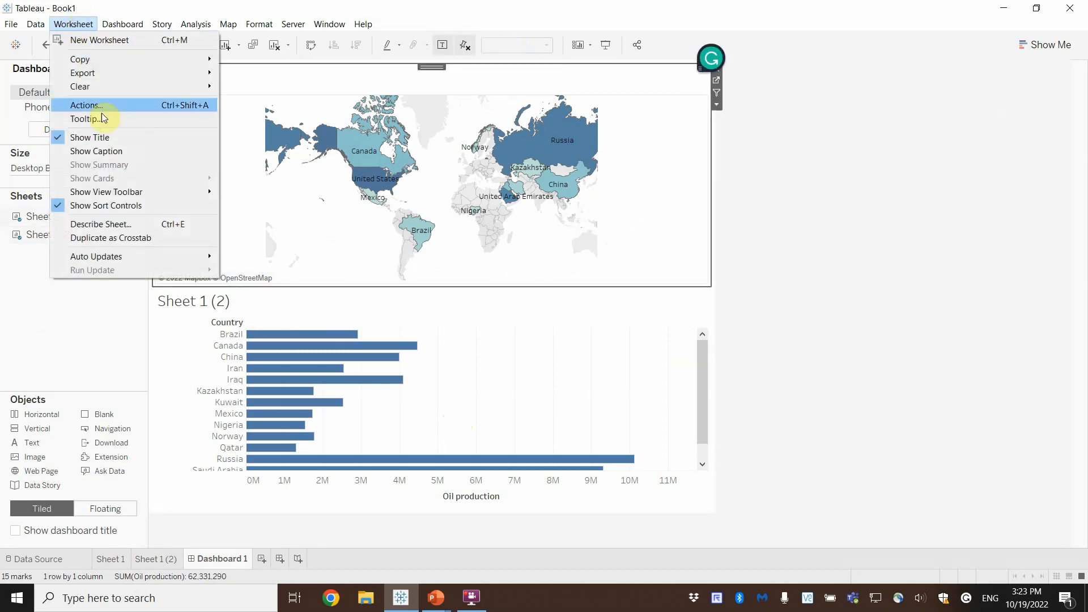
pyautogui.click(107, 137)
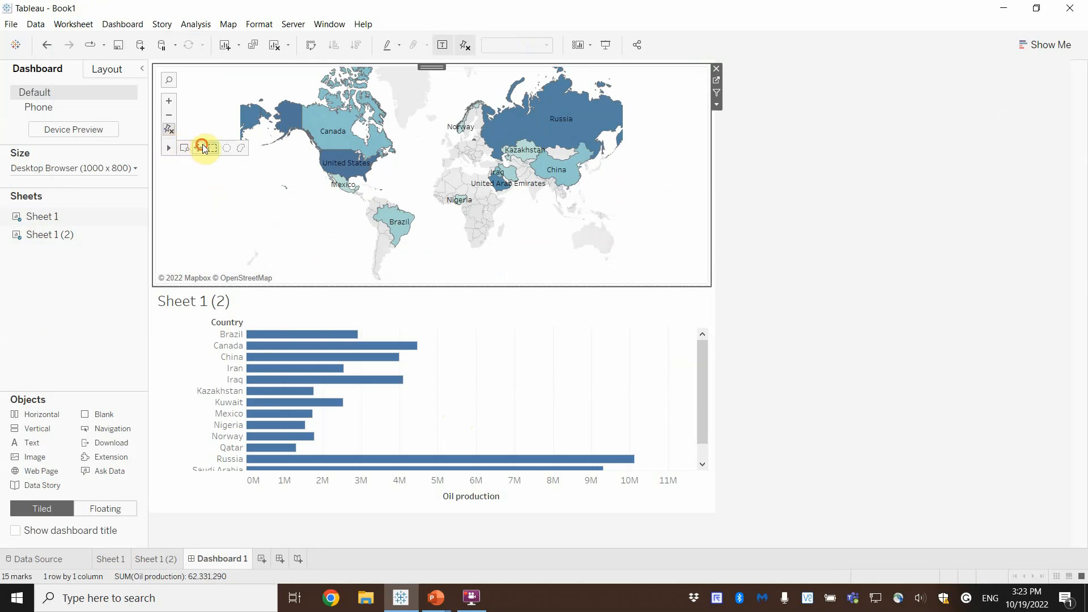
pyautogui.click(202, 148)
pyautogui.moveTo(342, 127); pyautogui.dragTo(309, 125)
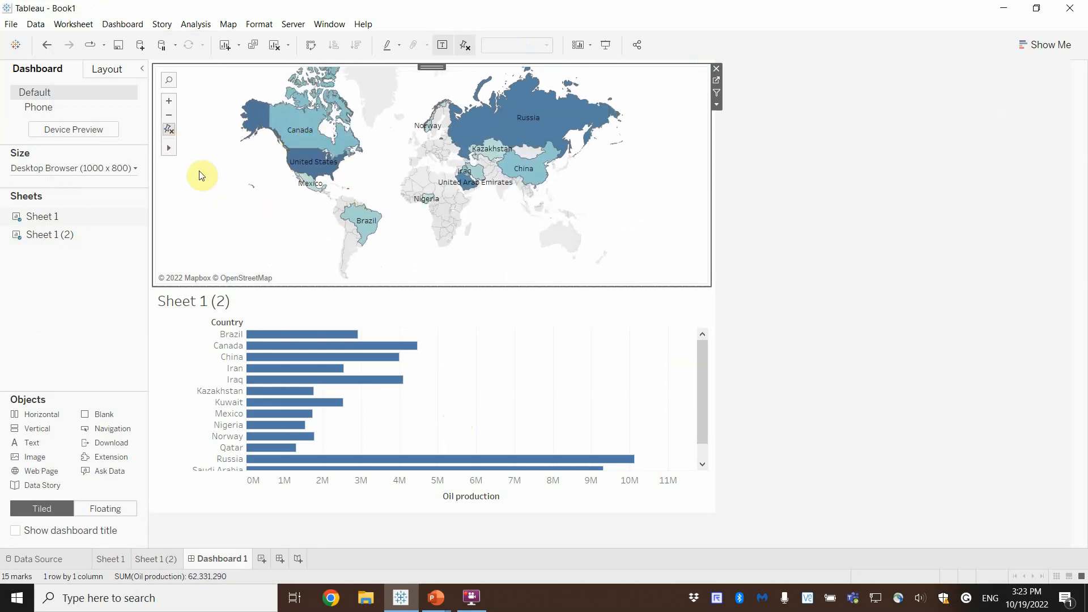
# Hide the title of the Sheet 1 (2) bar chart on the dashboard
pyautogui.click(202, 313)
pyautogui.click(74, 24)
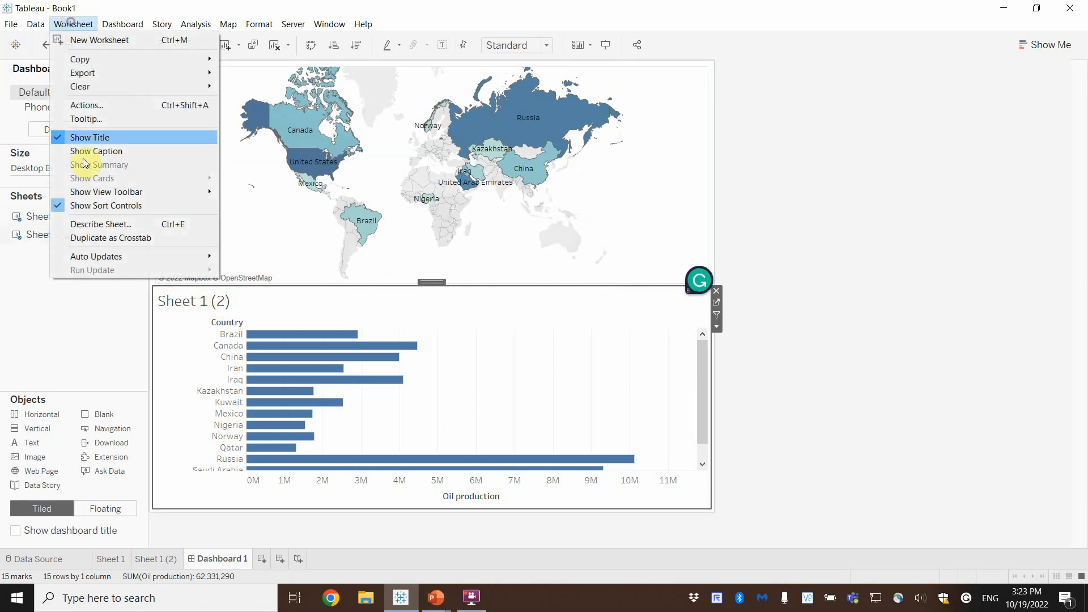
pyautogui.click(102, 137)
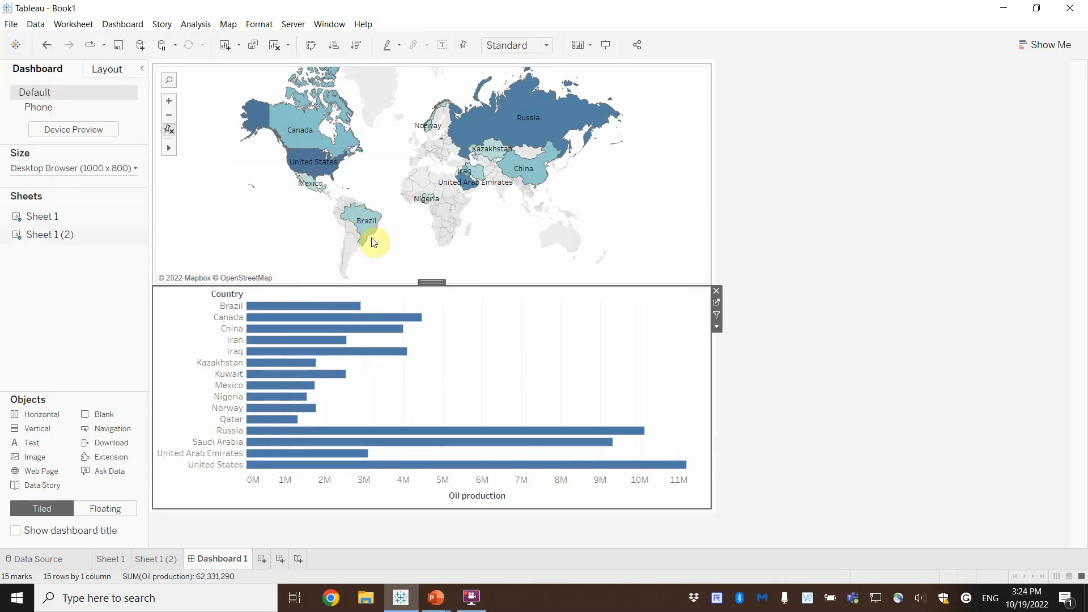
# Check the dashboard tooltips by selecting the United States on the map and China's bar, clear the selections and inspect other countries
pyautogui.click(308, 162)
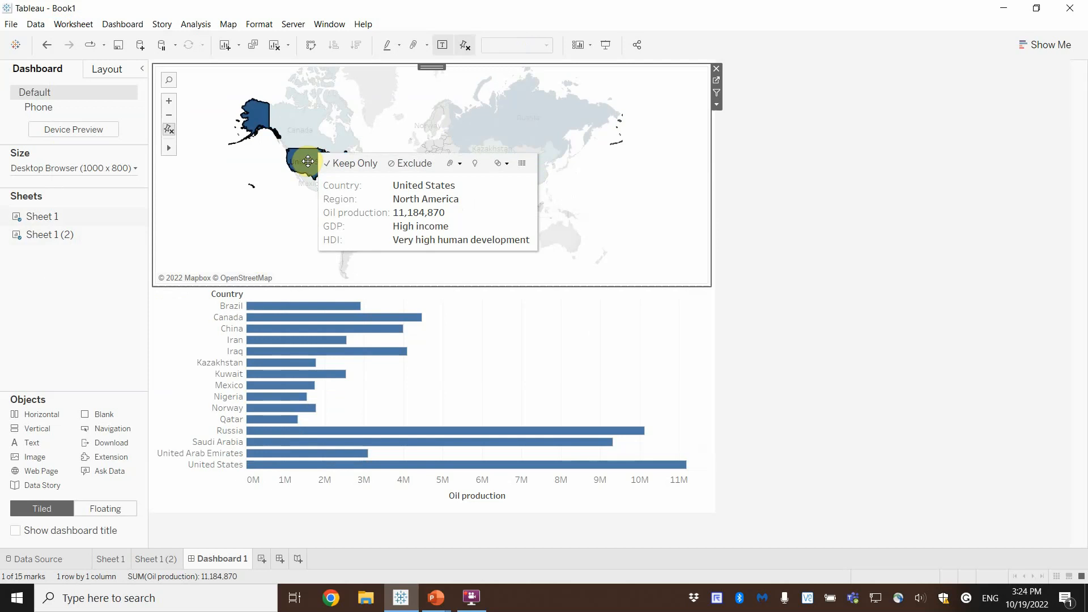
pyautogui.click(313, 328)
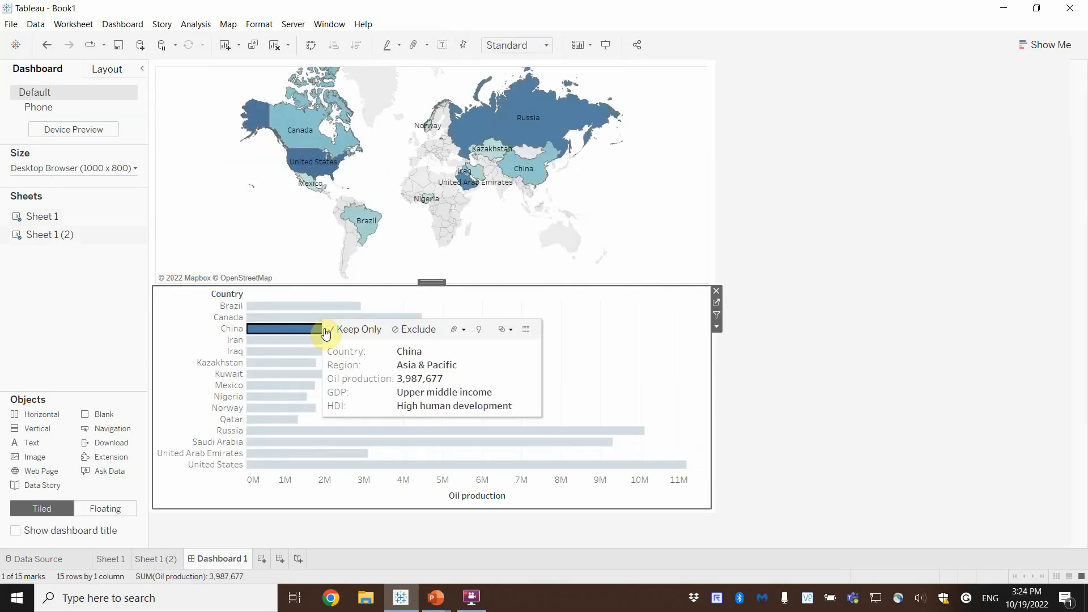
pyautogui.click(668, 267)
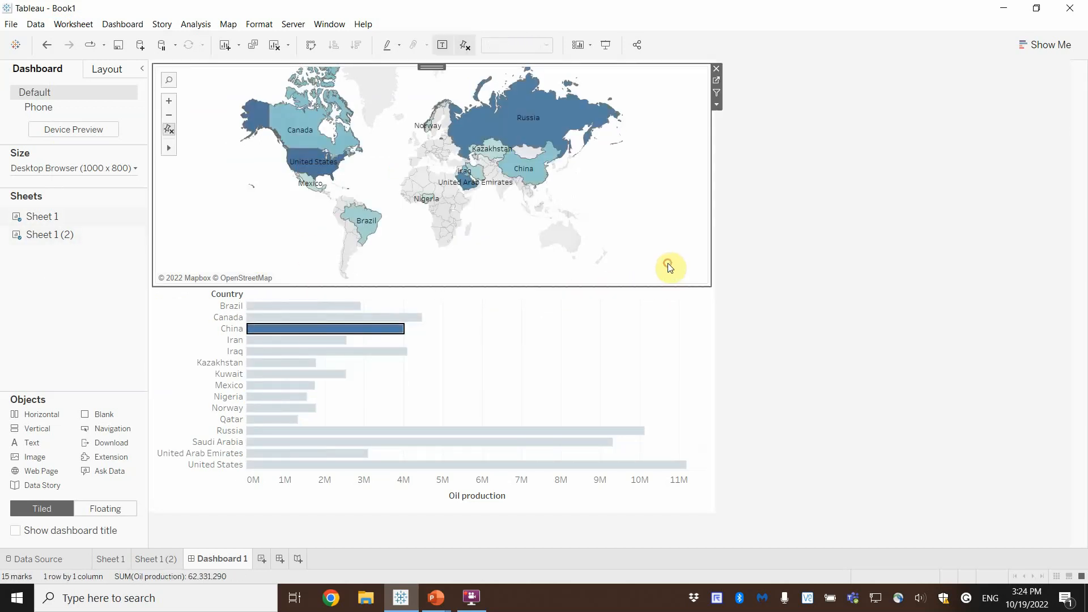
pyautogui.click(708, 338)
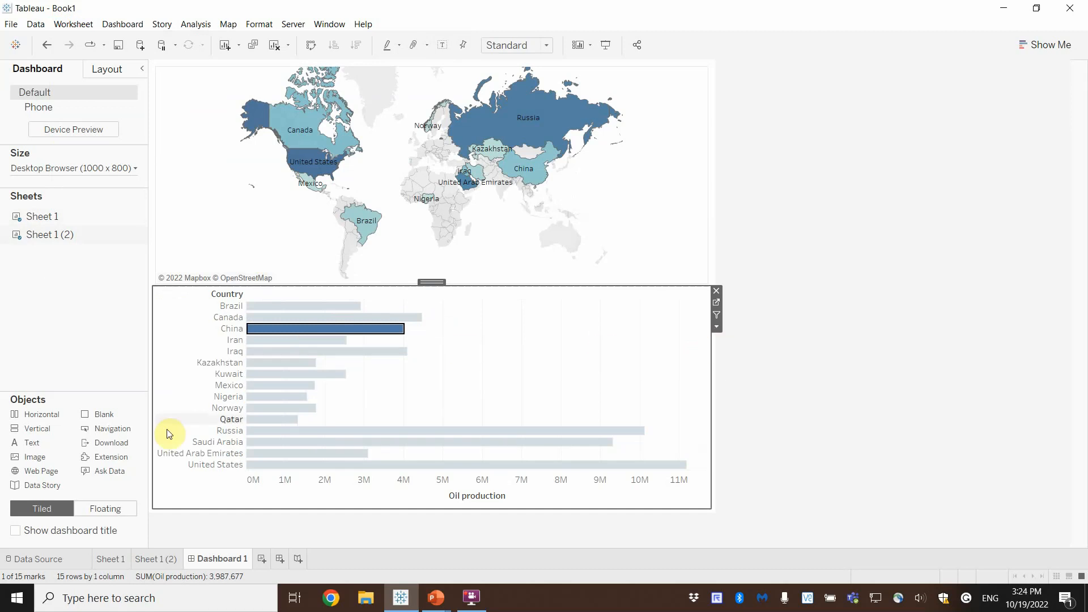
pyautogui.click(164, 499)
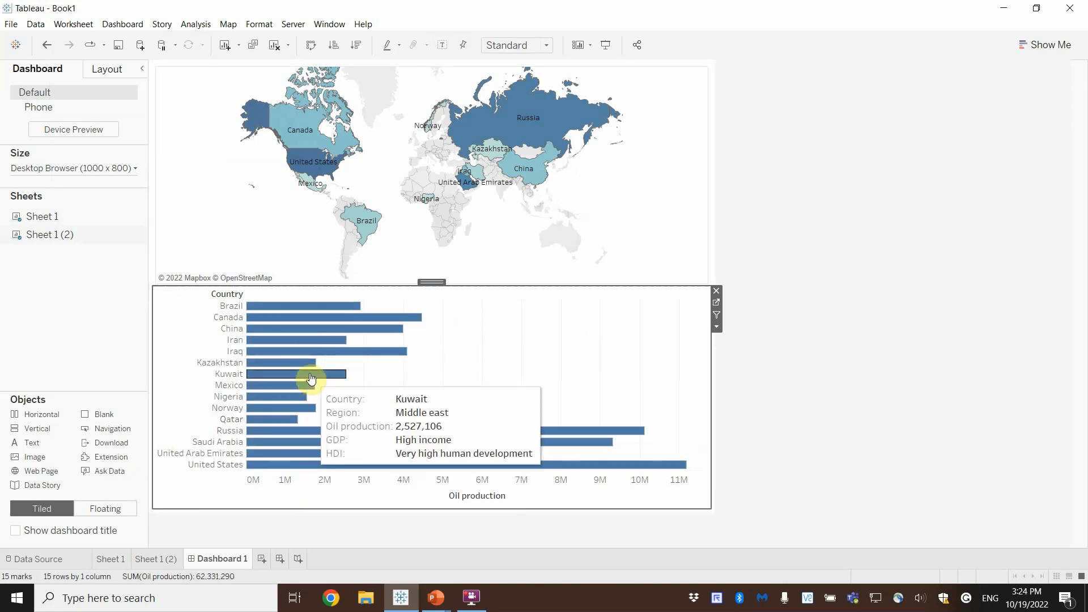
pyautogui.moveTo(307, 362)
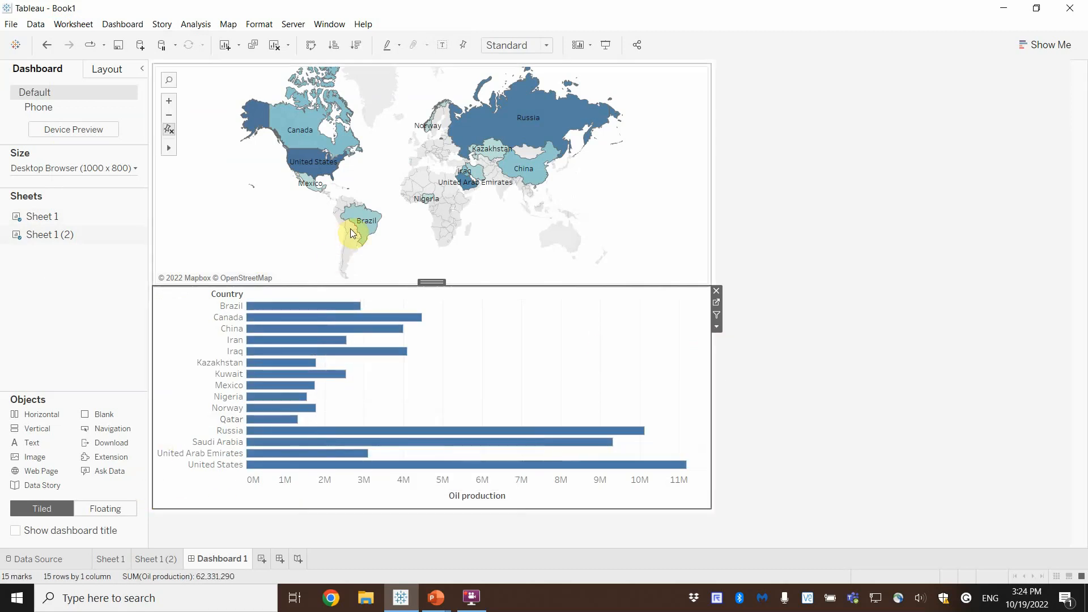
pyautogui.moveTo(368, 227)
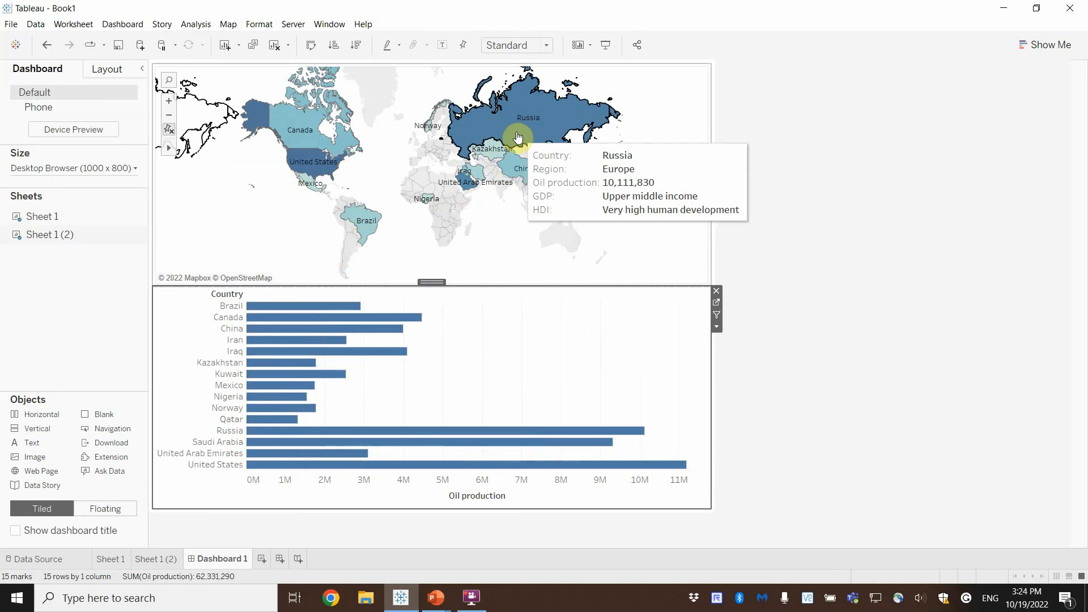
pyautogui.moveTo(536, 173)
pyautogui.moveTo(262, 441)
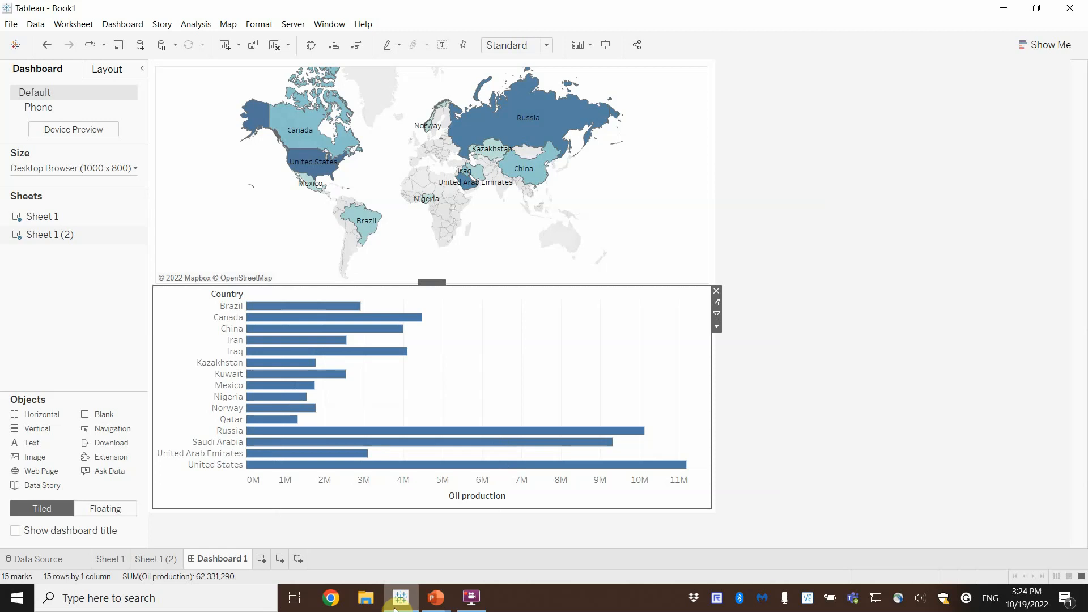
# Switch to the PowerPoint slide show and advance to the closing Thank you slide
pyautogui.click(434, 605)
pyautogui.click(476, 558)
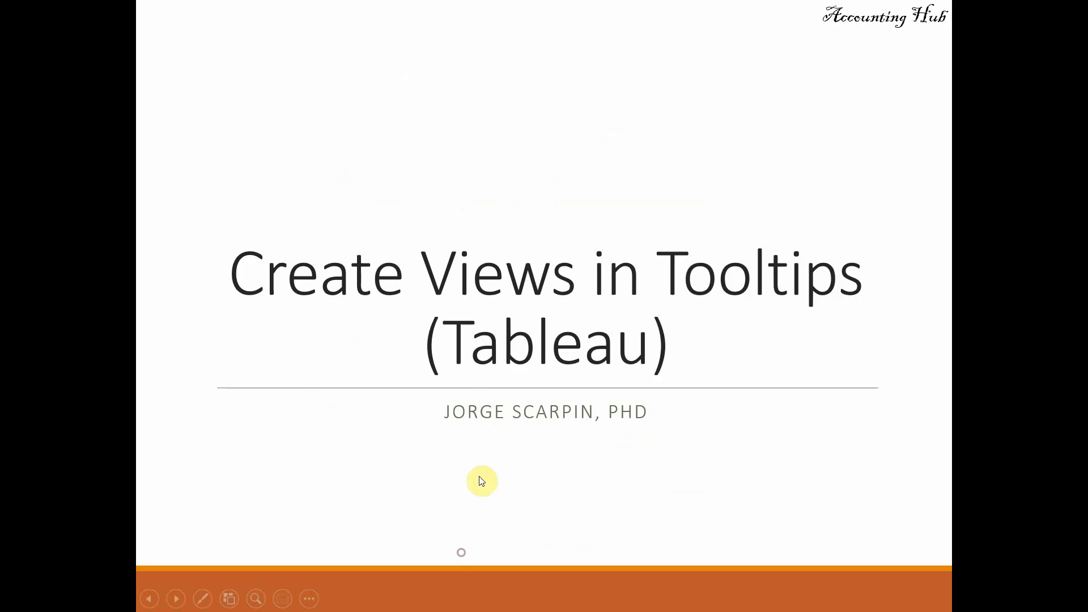
pyautogui.click(500, 454)
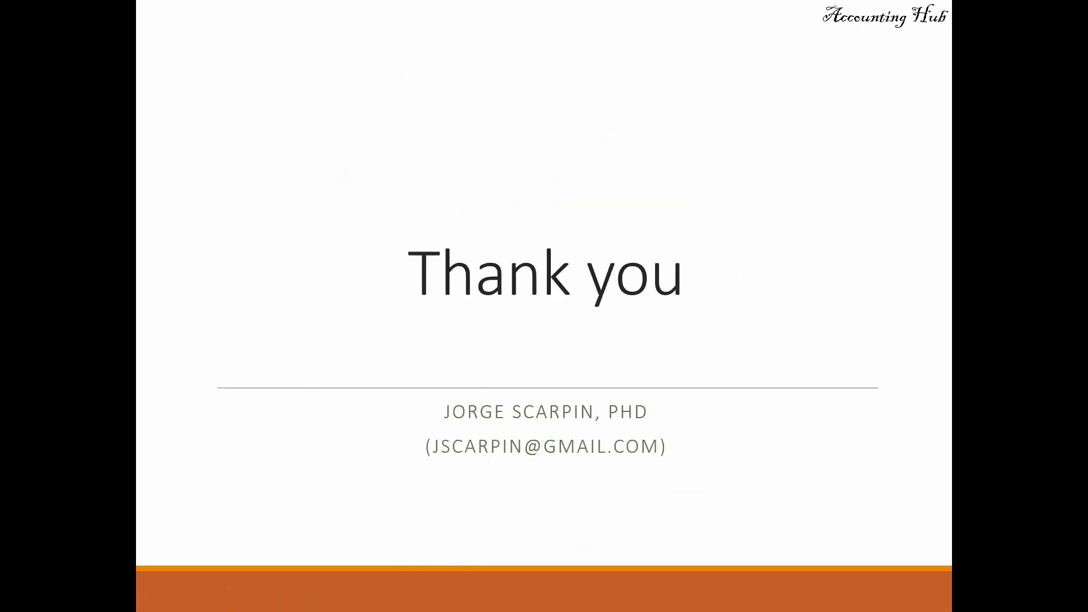
pyautogui.hotkey('alt', 'Tab')
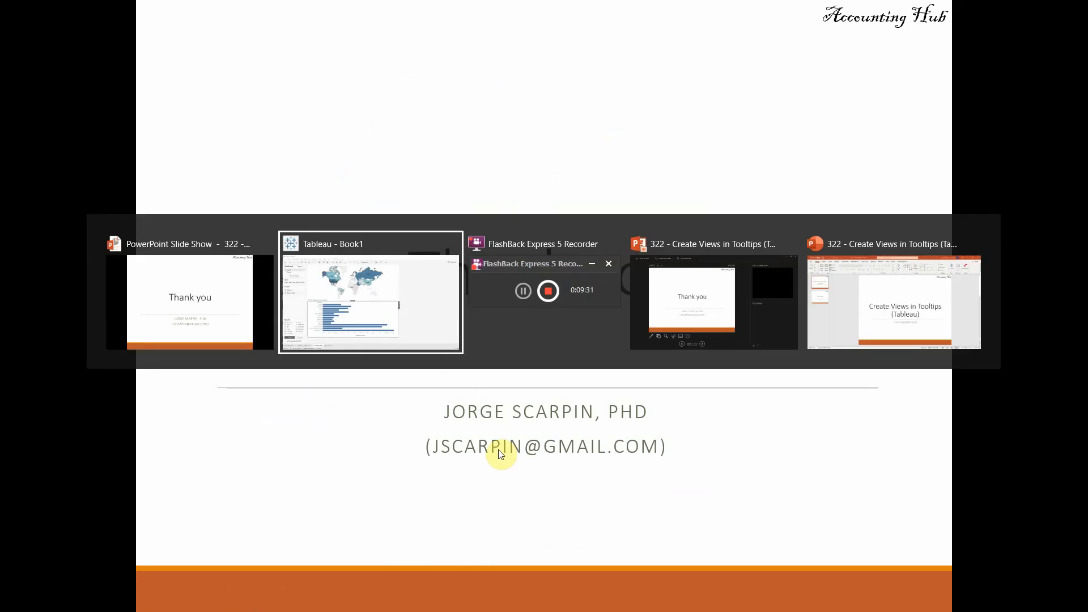
pyautogui.hotkey('alt', 'Tab')
pyautogui.hotkey('alt', 'Tab')
pyautogui.hotkey('alt', 'Tab')
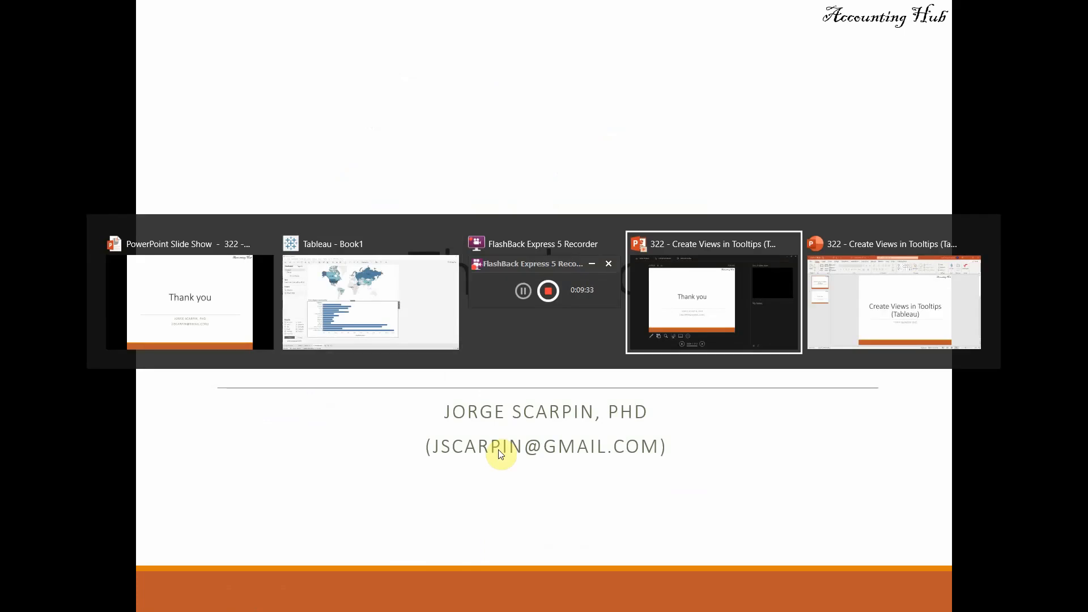
pyautogui.hotkey('alt', 'Tab')
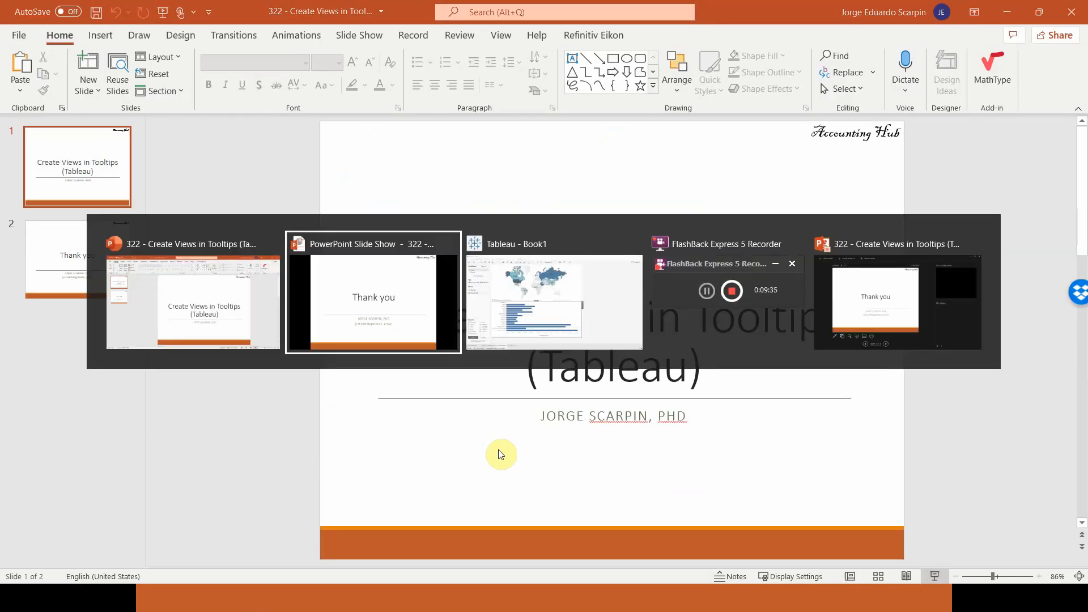